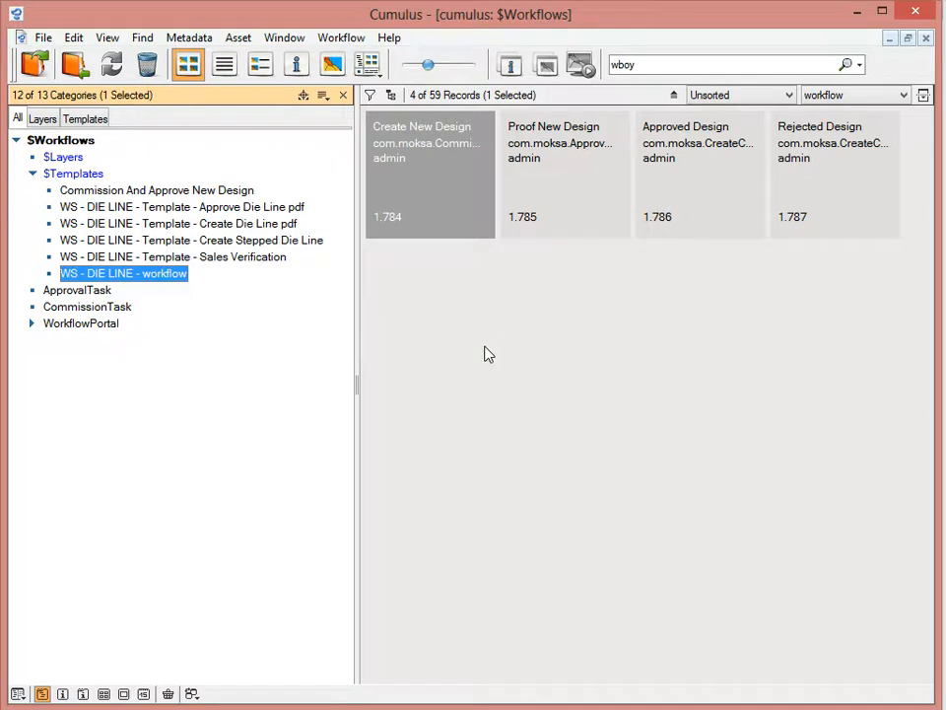
Open the workflow diagram of the Commission And Approve New Design template and clear the task selection.
click(188, 190)
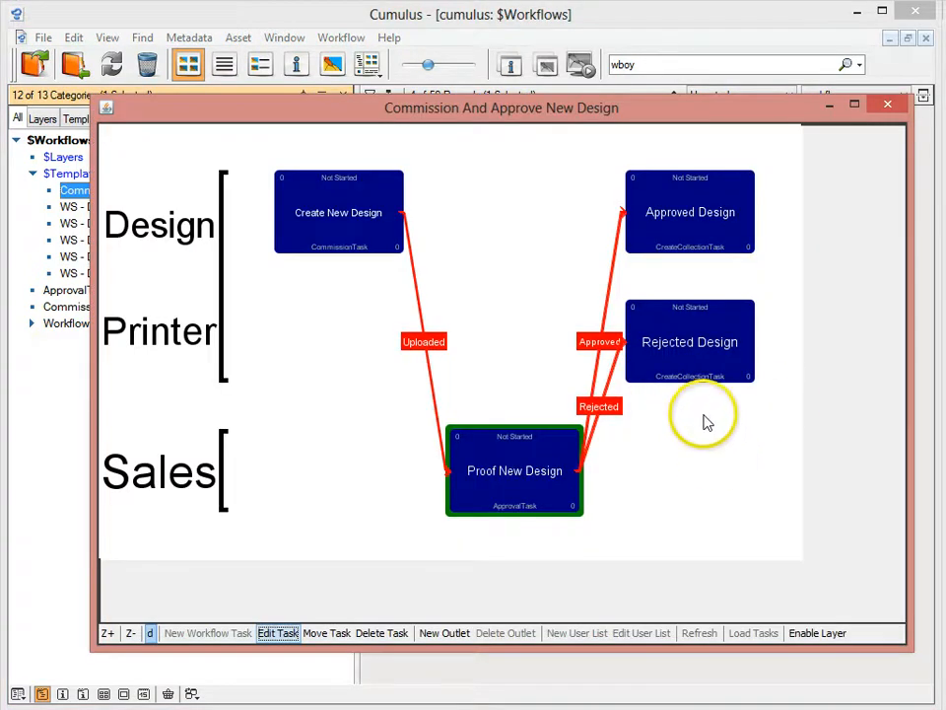
drag(682, 123, 668, 90)
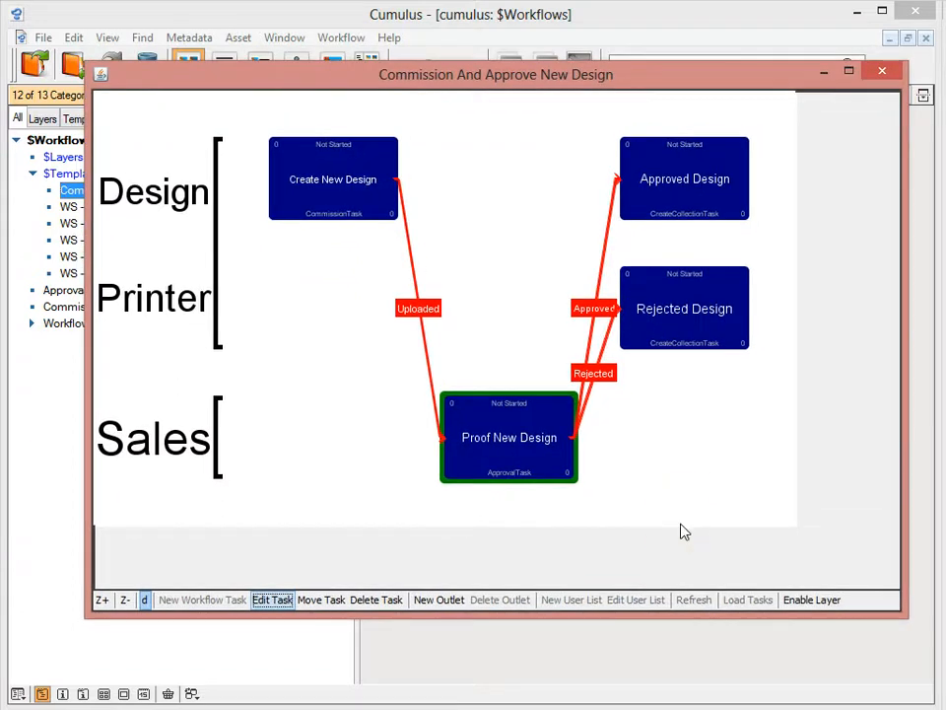
click(625, 527)
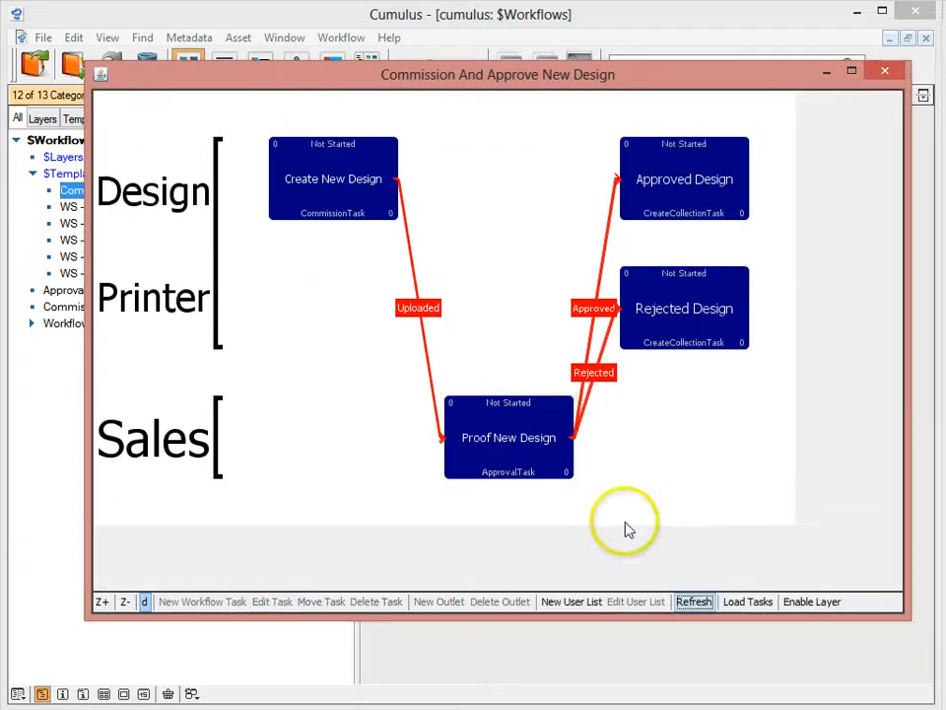
click(509, 375)
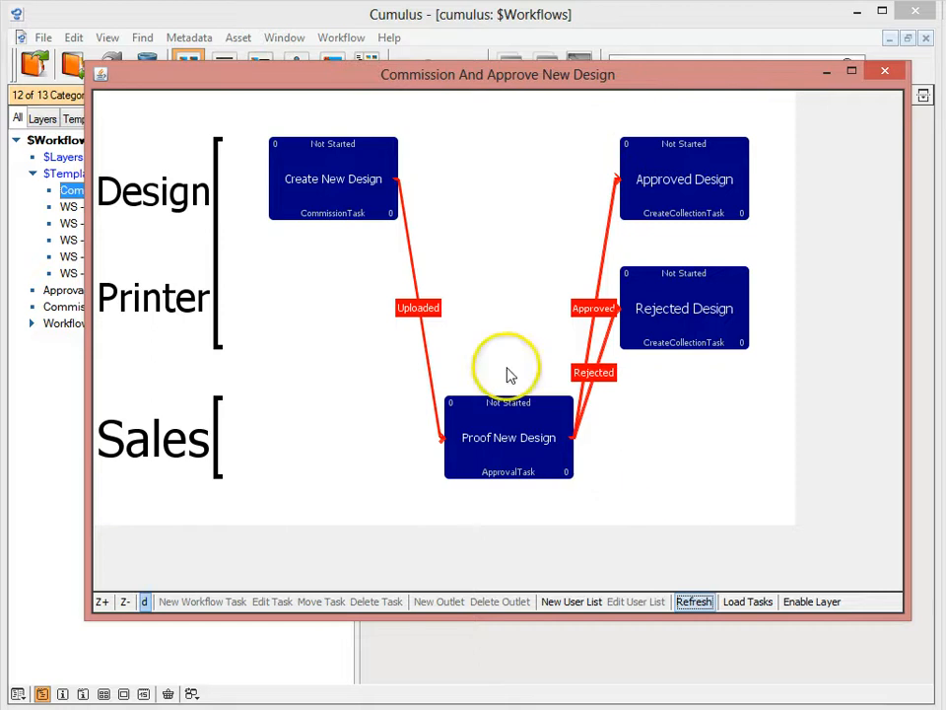
Examine the Create New Design and Proof New Design tasks and the Sales and Design roles in the workflow diagram.
click(339, 210)
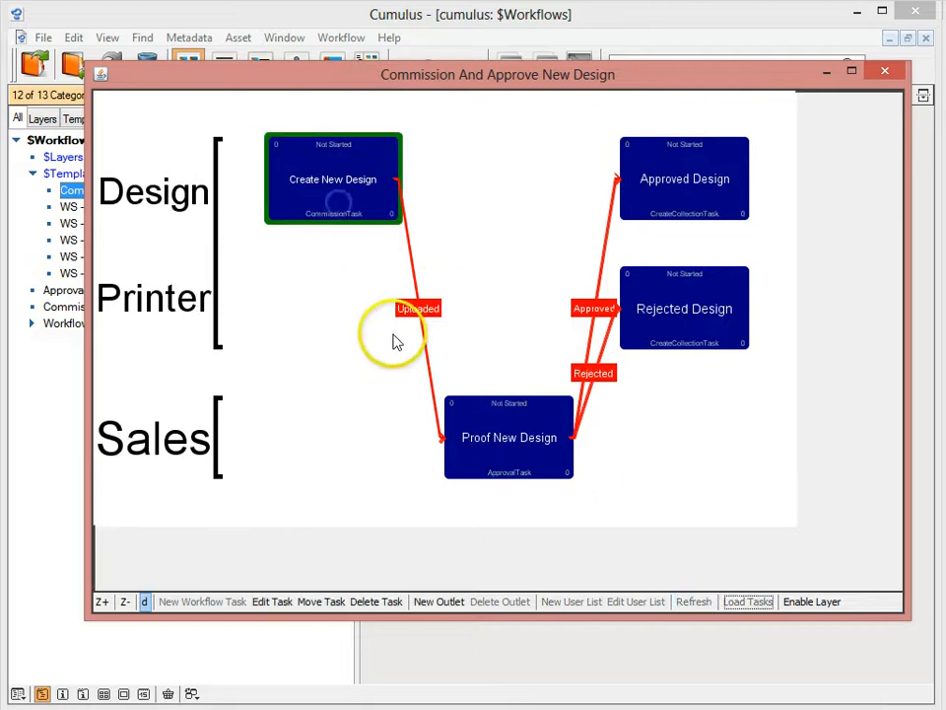
click(318, 291)
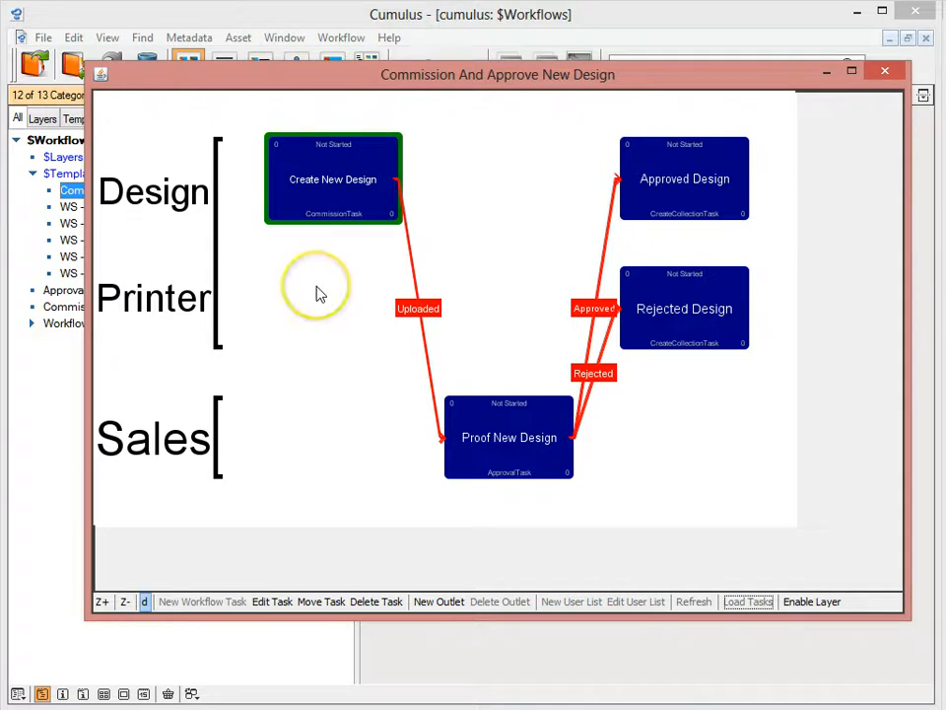
click(485, 442)
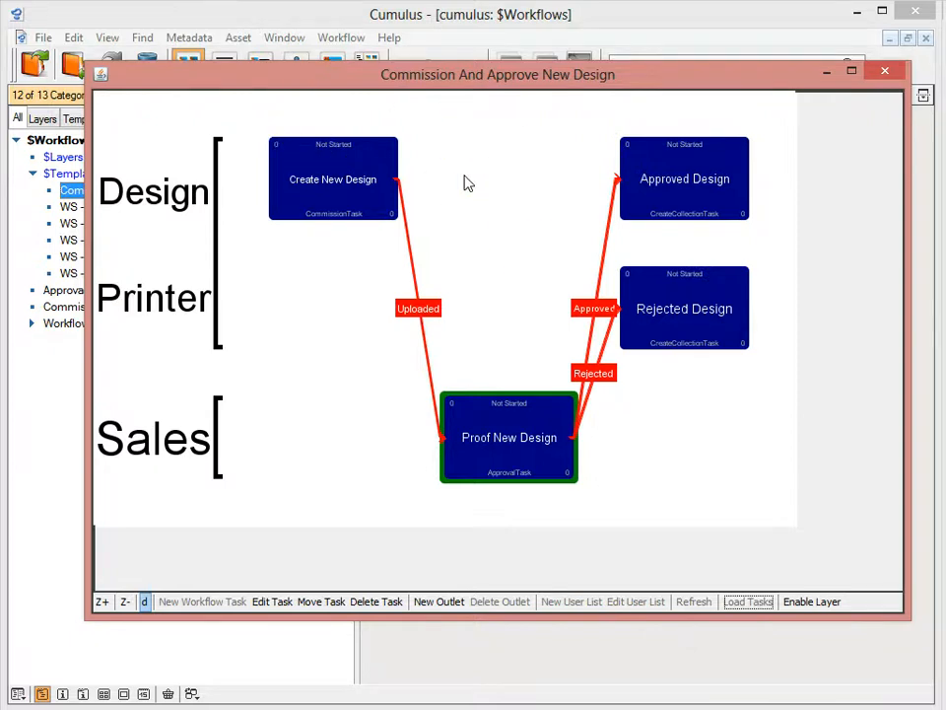
click(248, 418)
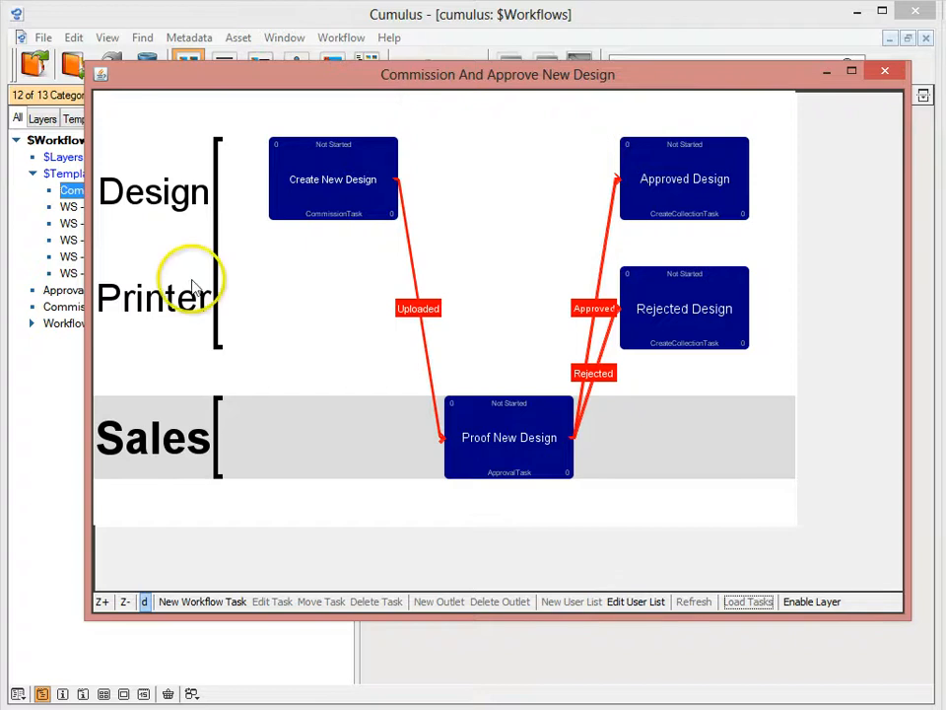
click(186, 154)
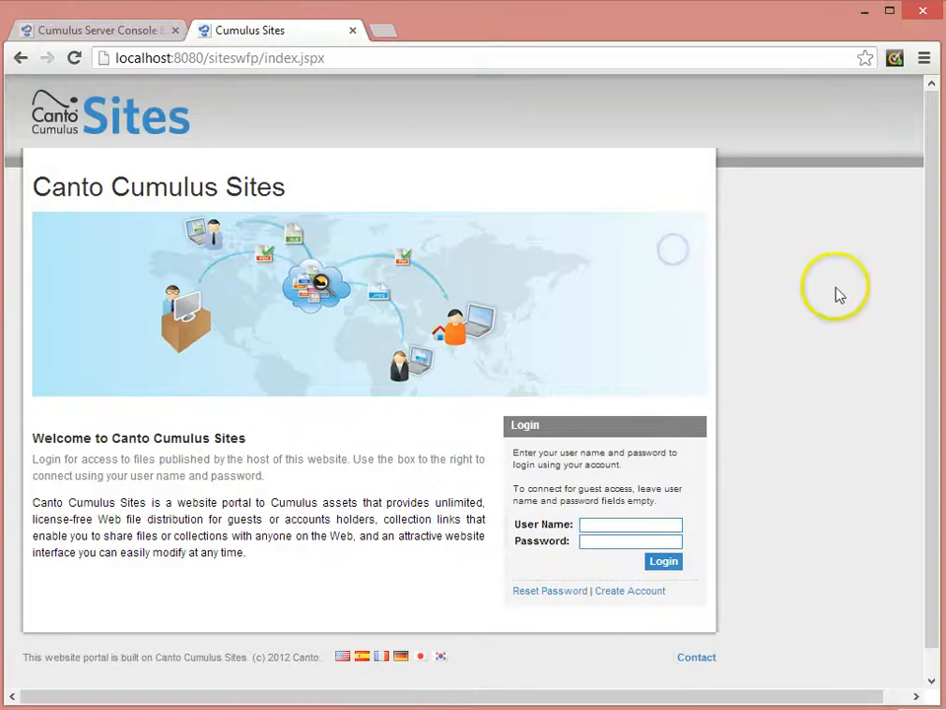
Log in to Cumulus Sites with the account's user name and password.
click(594, 525)
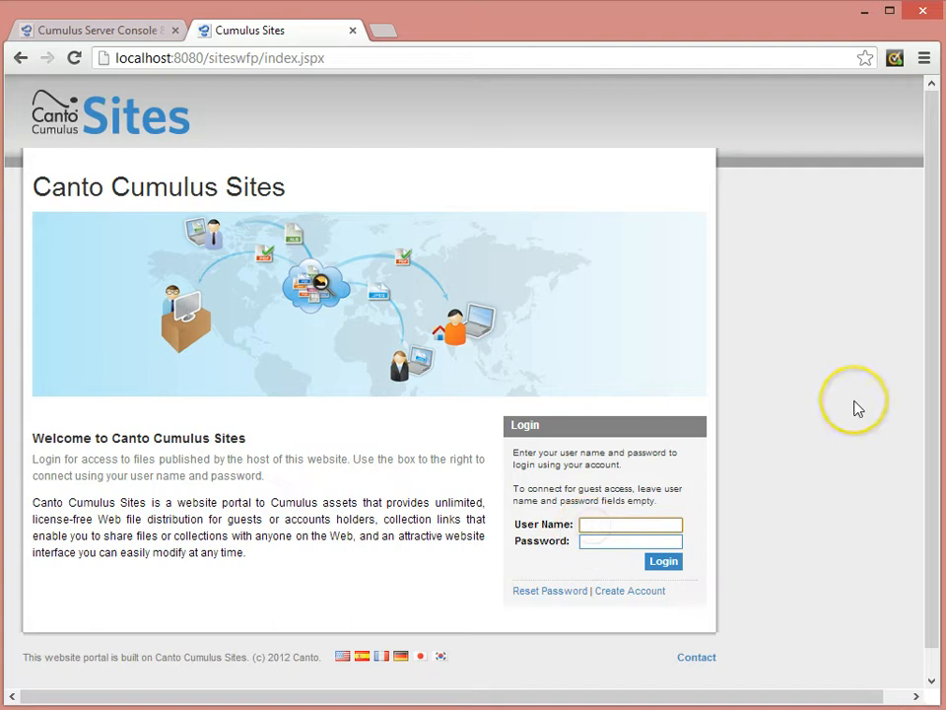
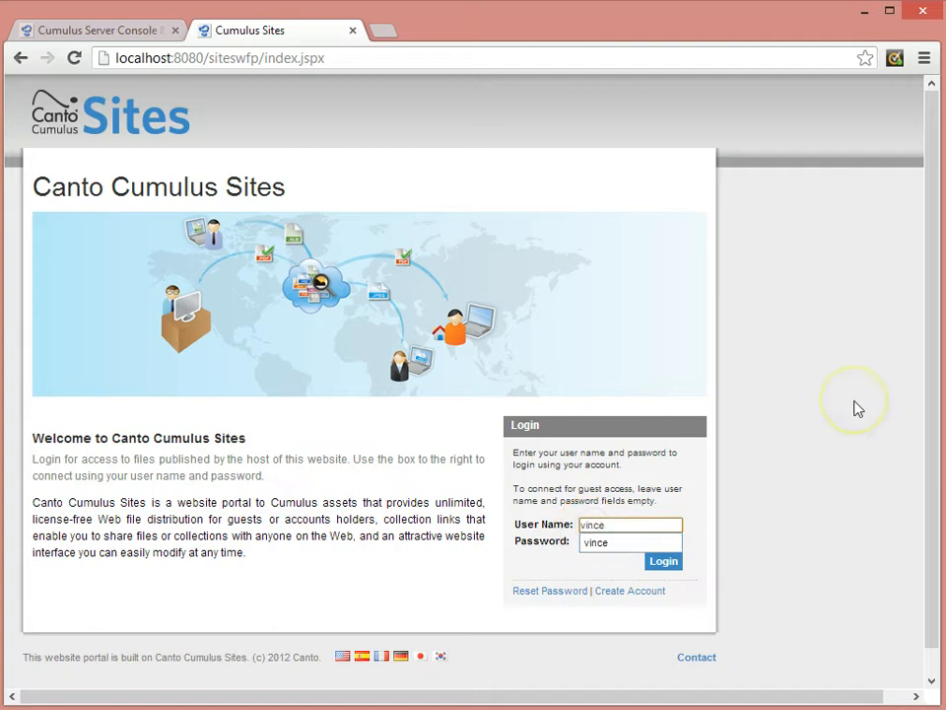
key(Tab)
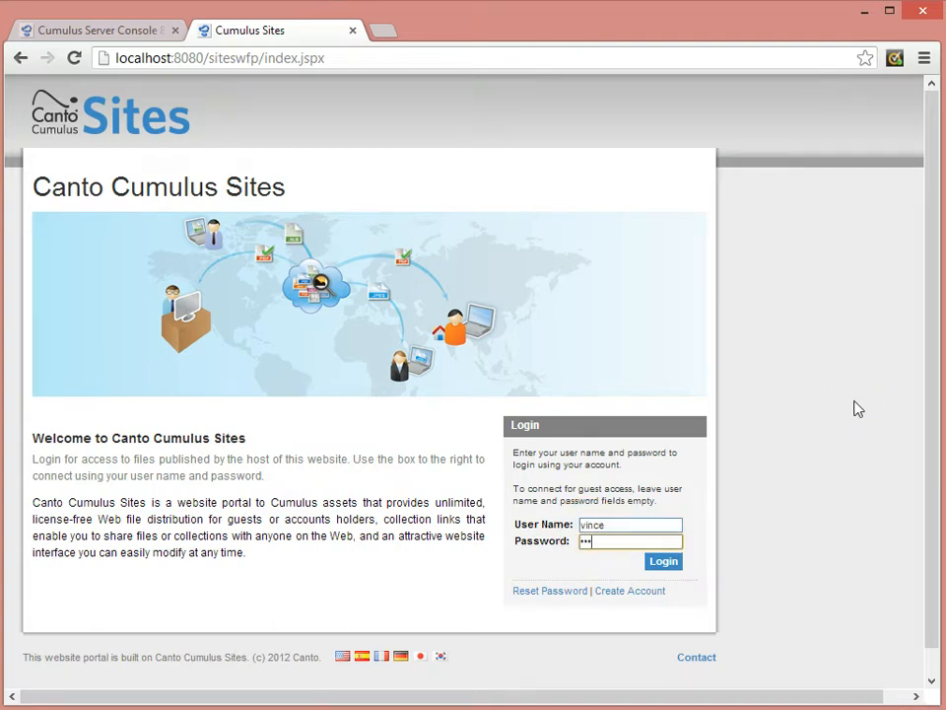
click(680, 561)
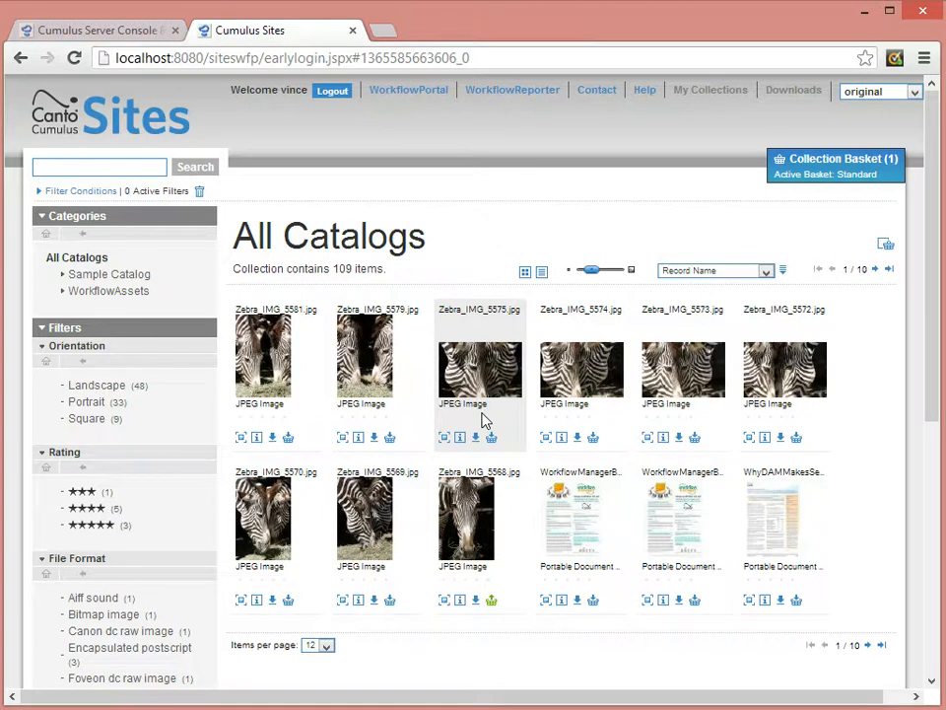
Start a workflow from the Commission And Approve New Design template in WorkflowPortal and name it "Flyer for WFM 2013".
click(402, 99)
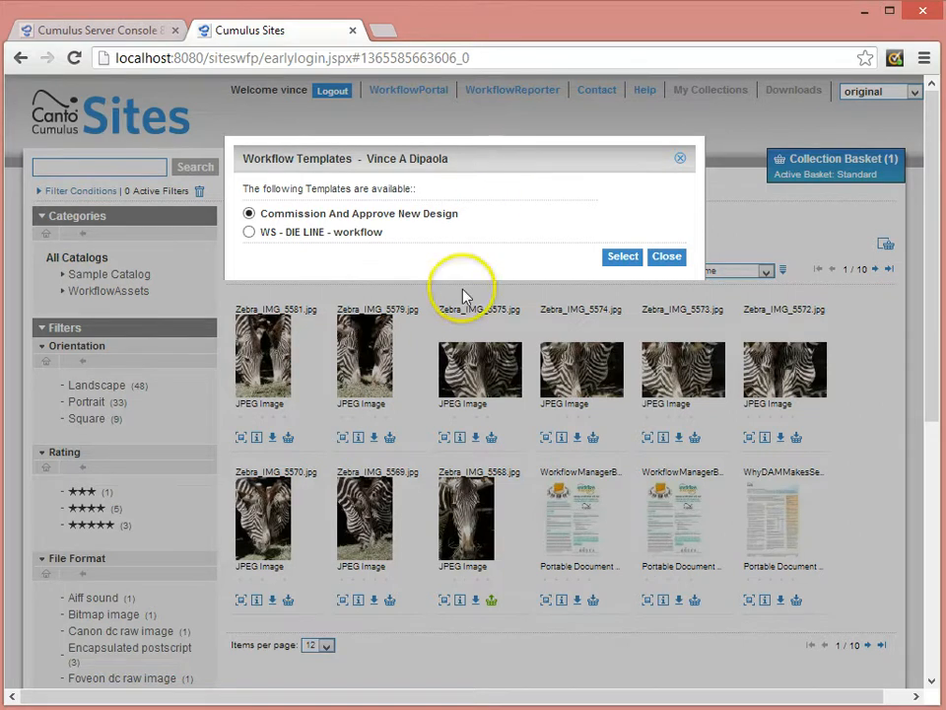
click(622, 259)
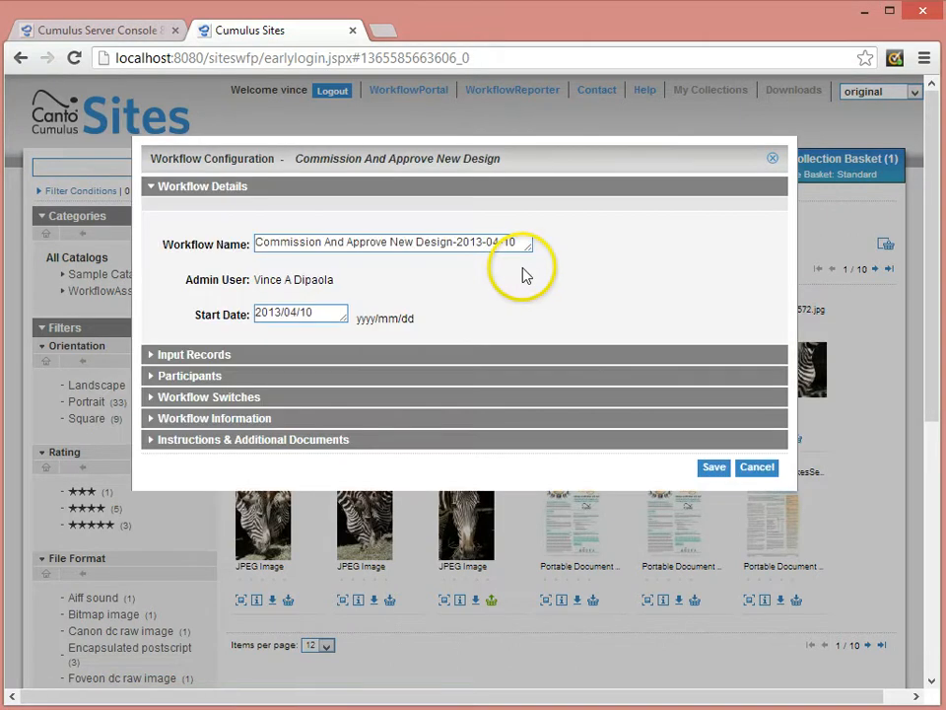
drag(255, 242, 554, 243)
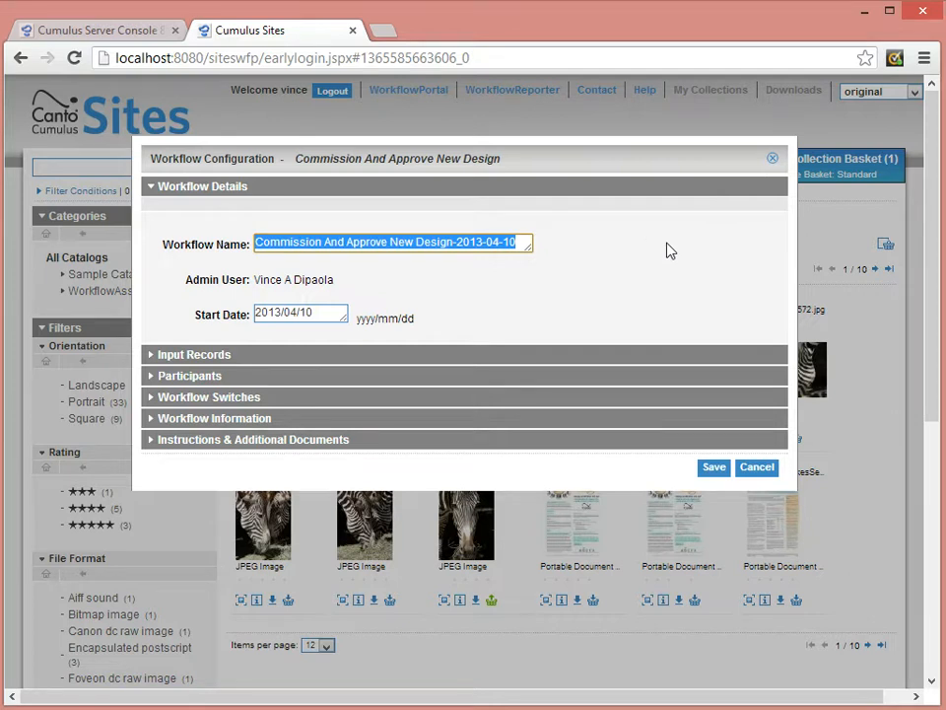
text(Flye)
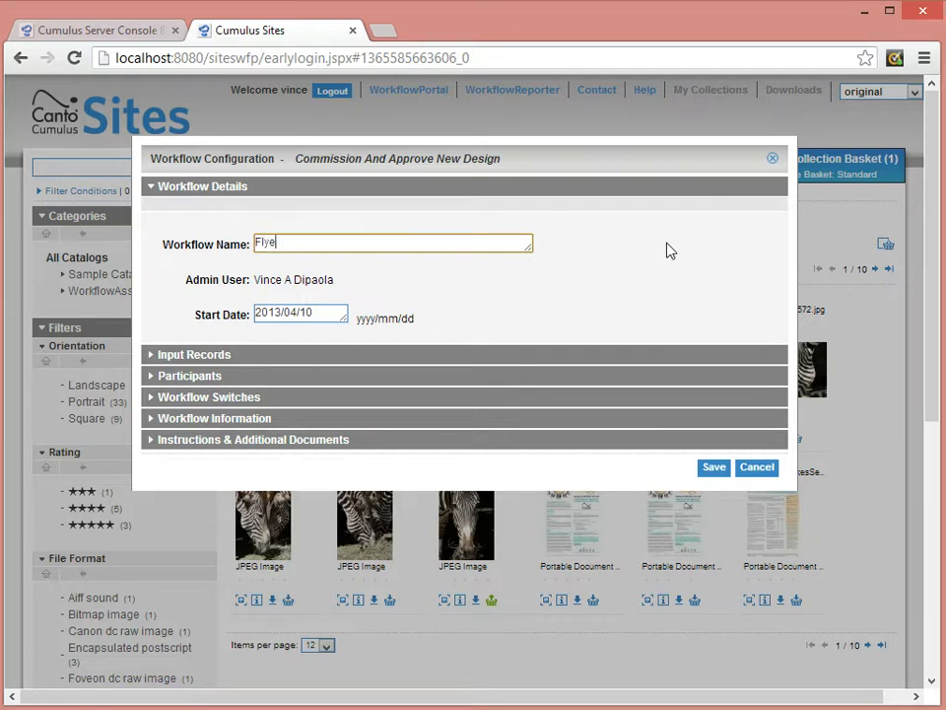
text(r for WFM 2013)
click(320, 315)
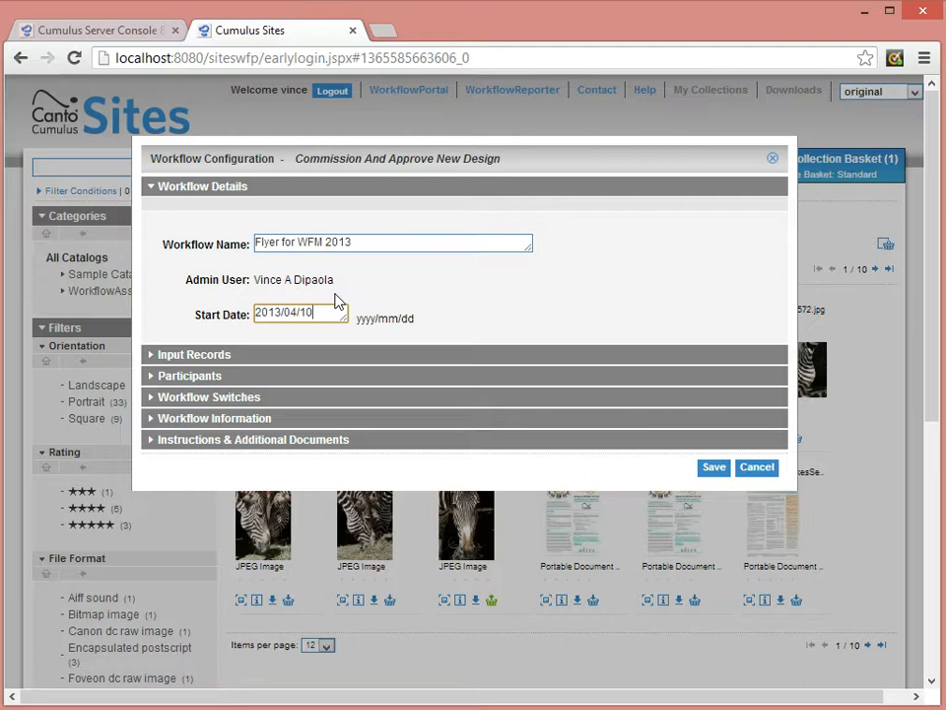
Assign the available users to the Design and Sales roles and set the Printer role to -not-participating-.
click(232, 357)
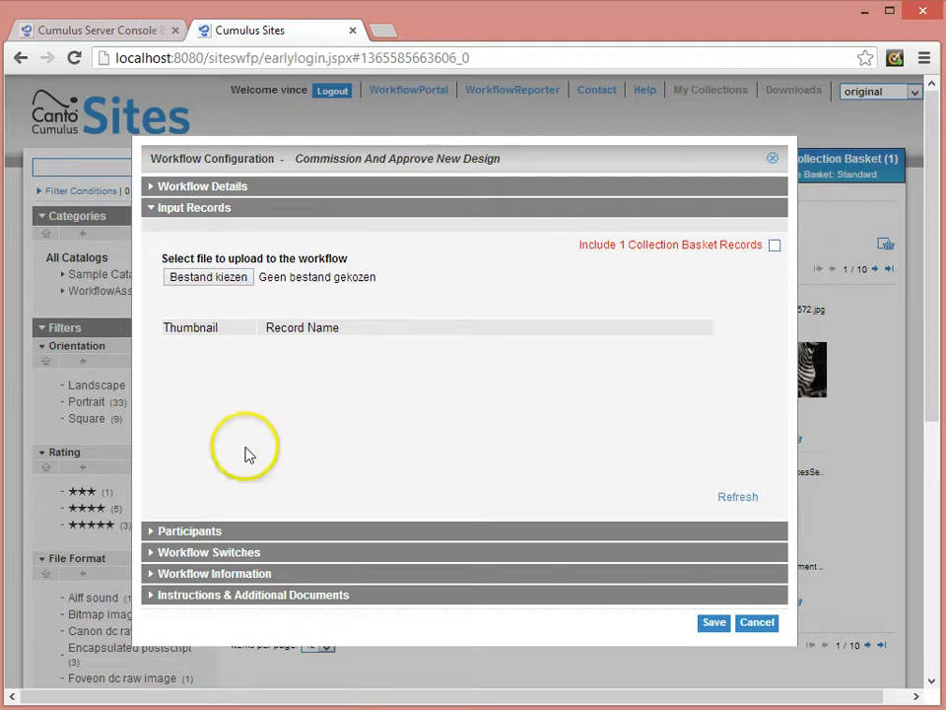
click(210, 532)
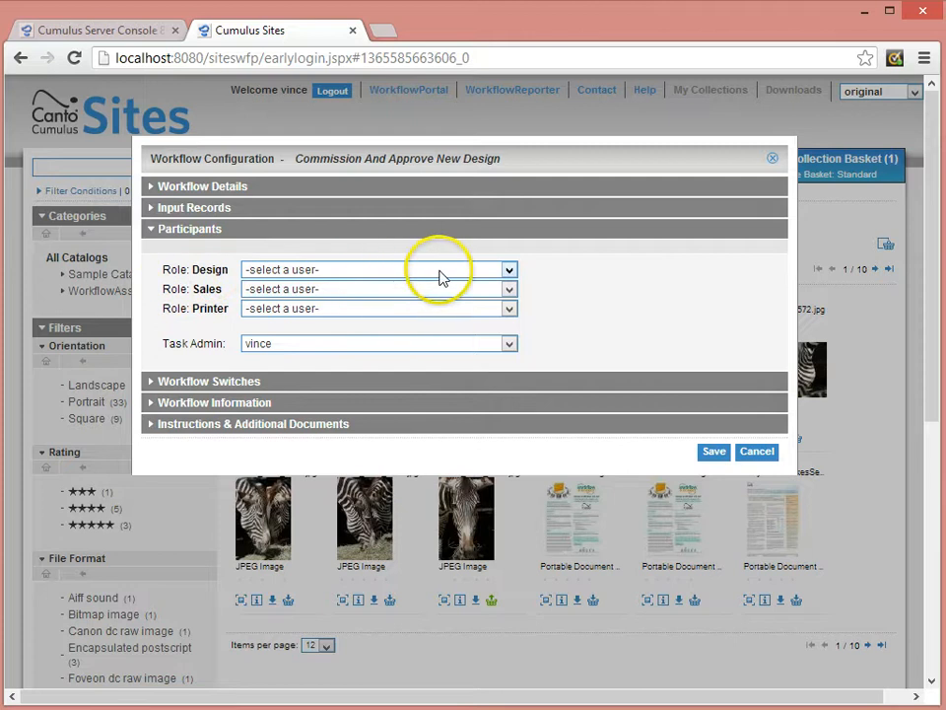
click(508, 270)
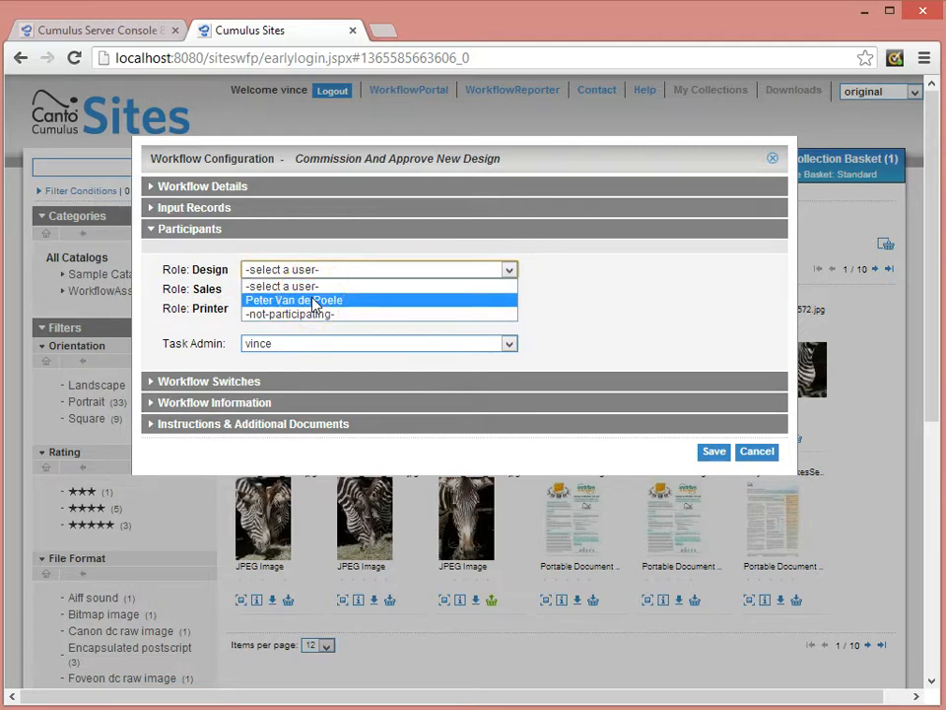
click(313, 301)
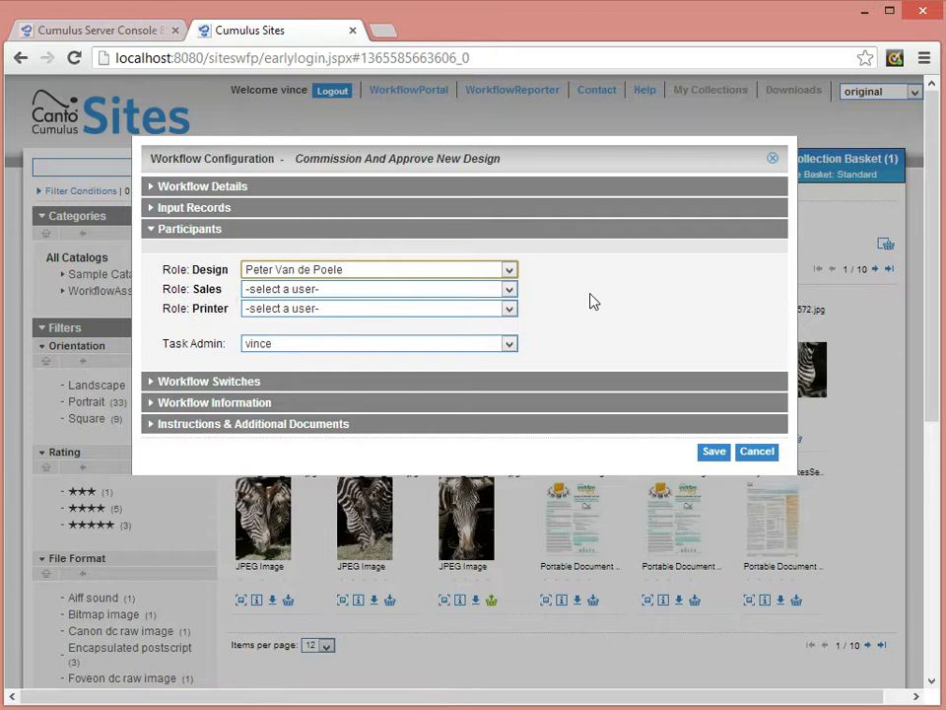
click(509, 290)
click(322, 320)
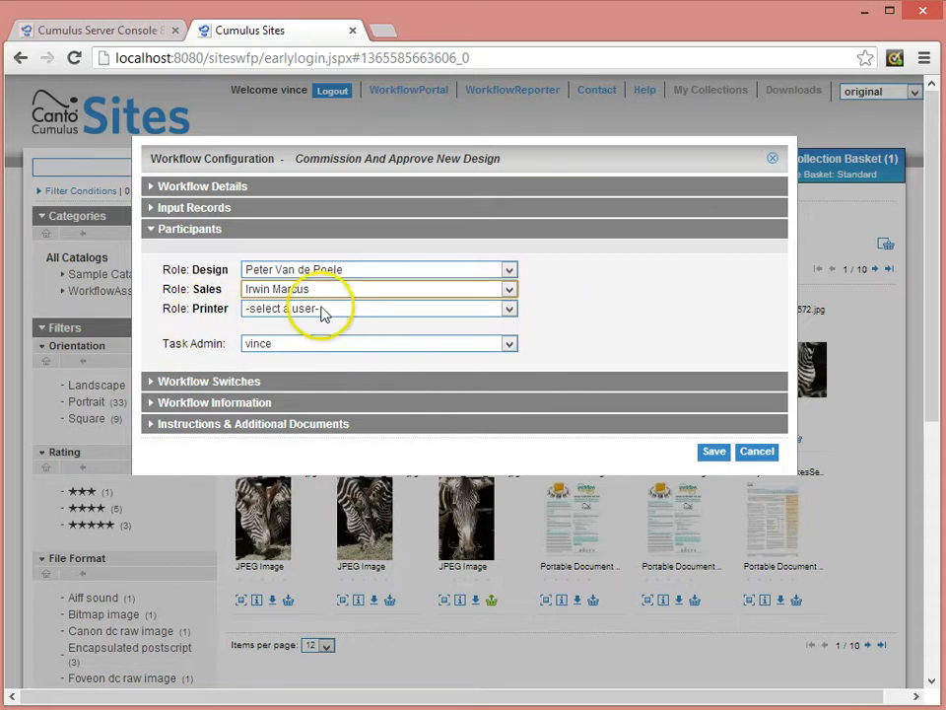
click(508, 313)
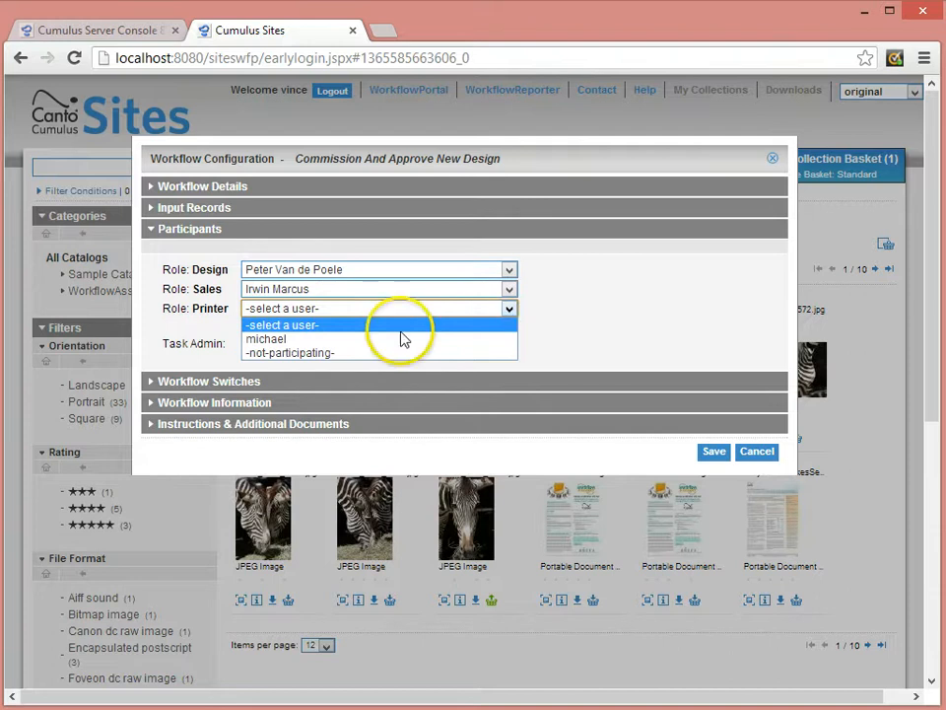
click(285, 353)
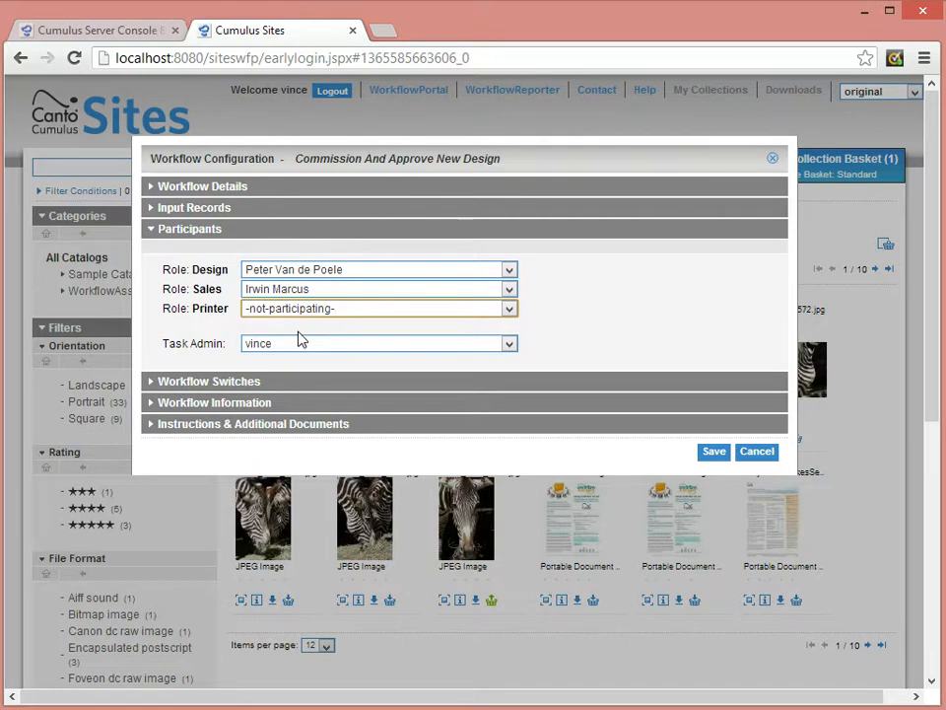
Set the workflow information to job number job125k and delivery date 2013/04/13.
click(253, 381)
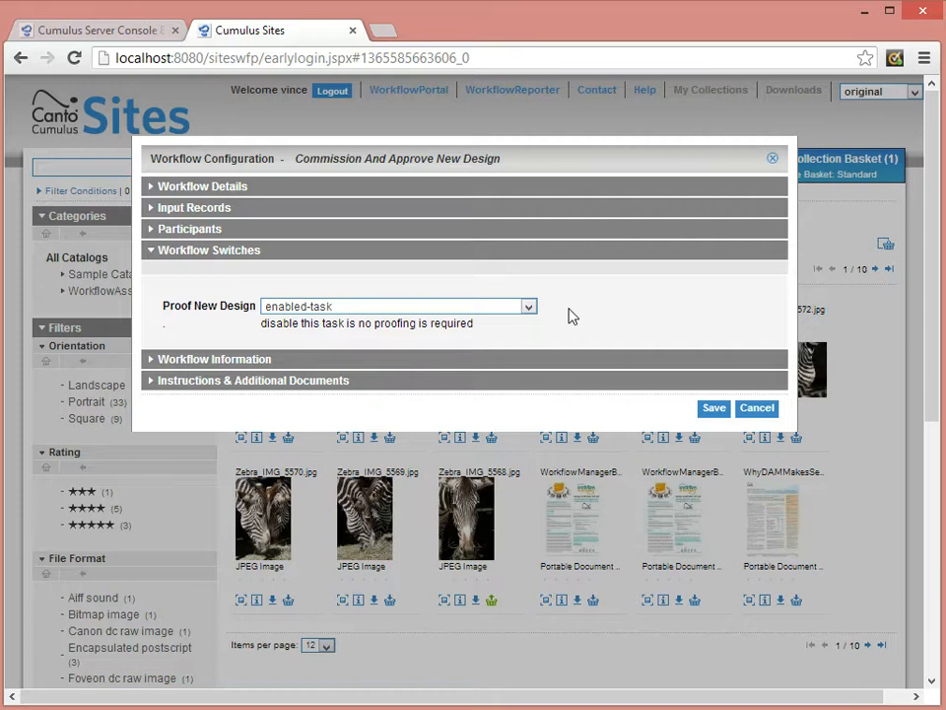
click(194, 367)
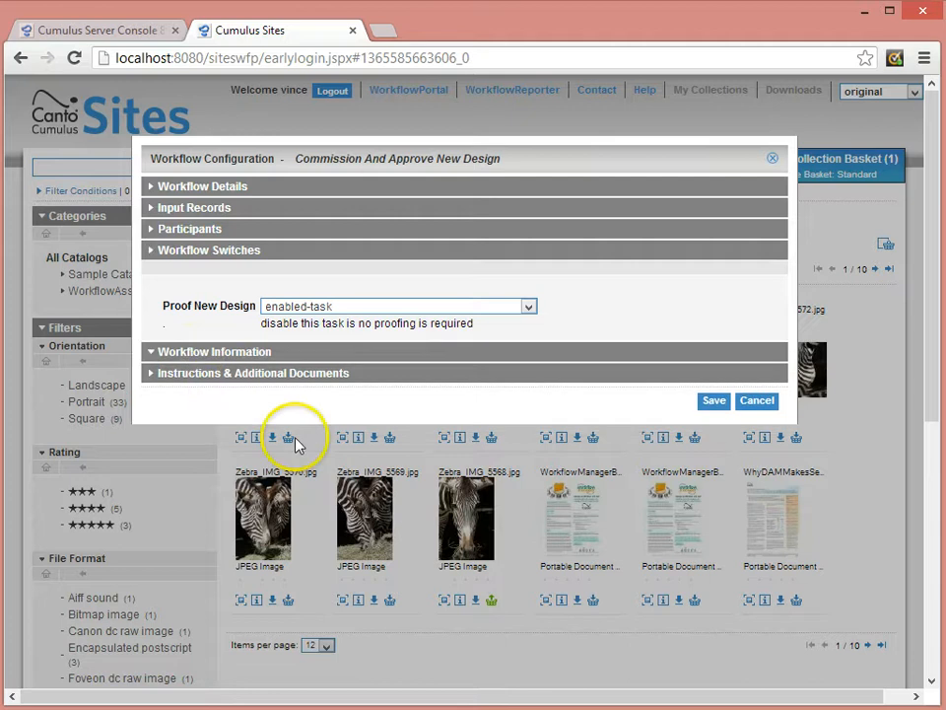
click(250, 327)
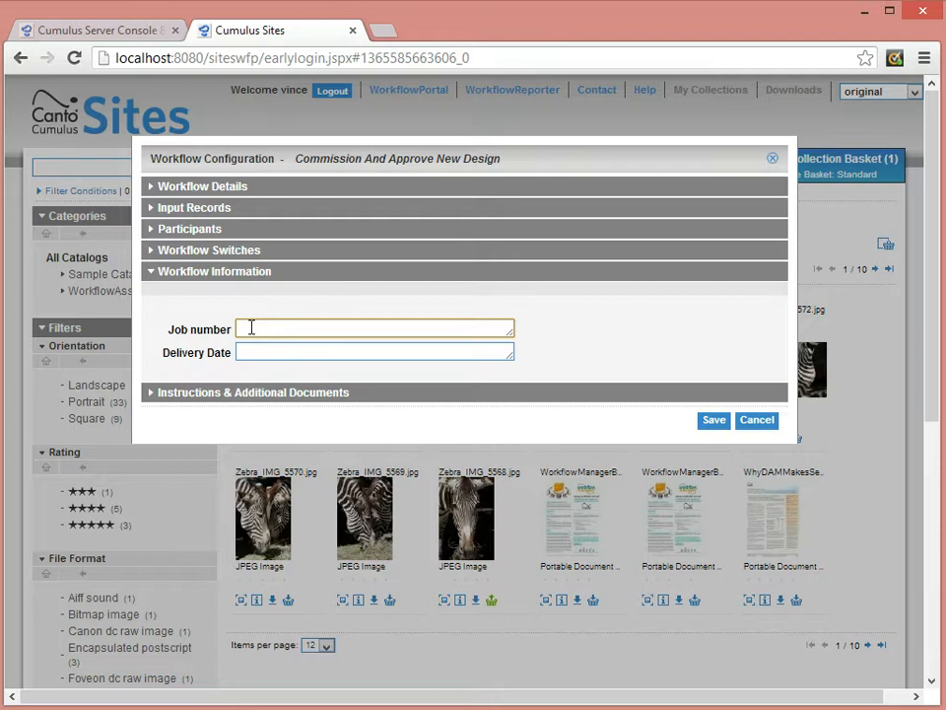
text(JOB125k)
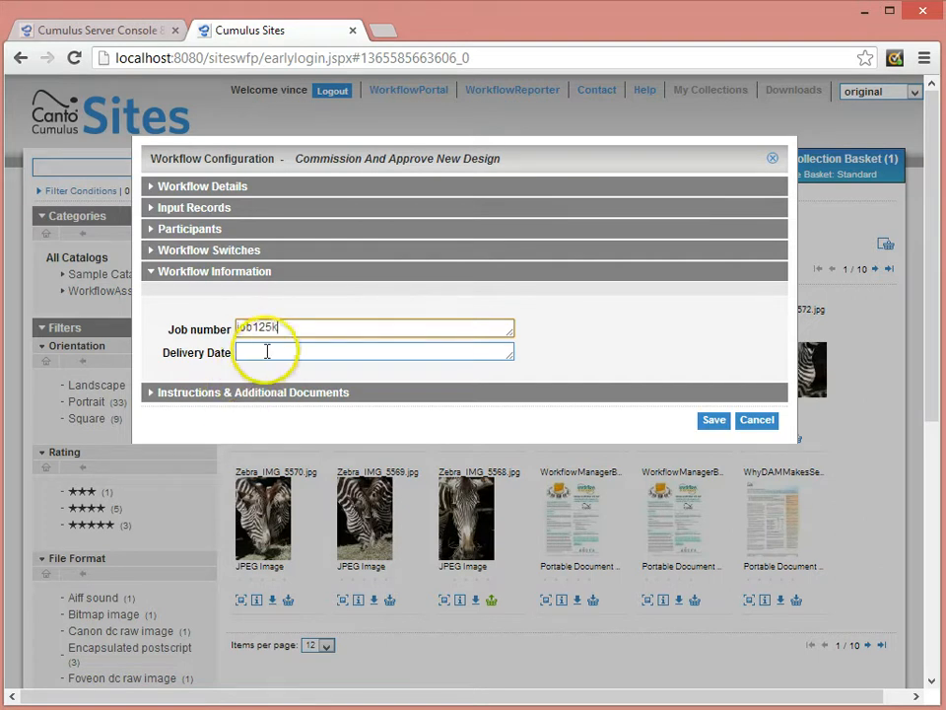
click(267, 351)
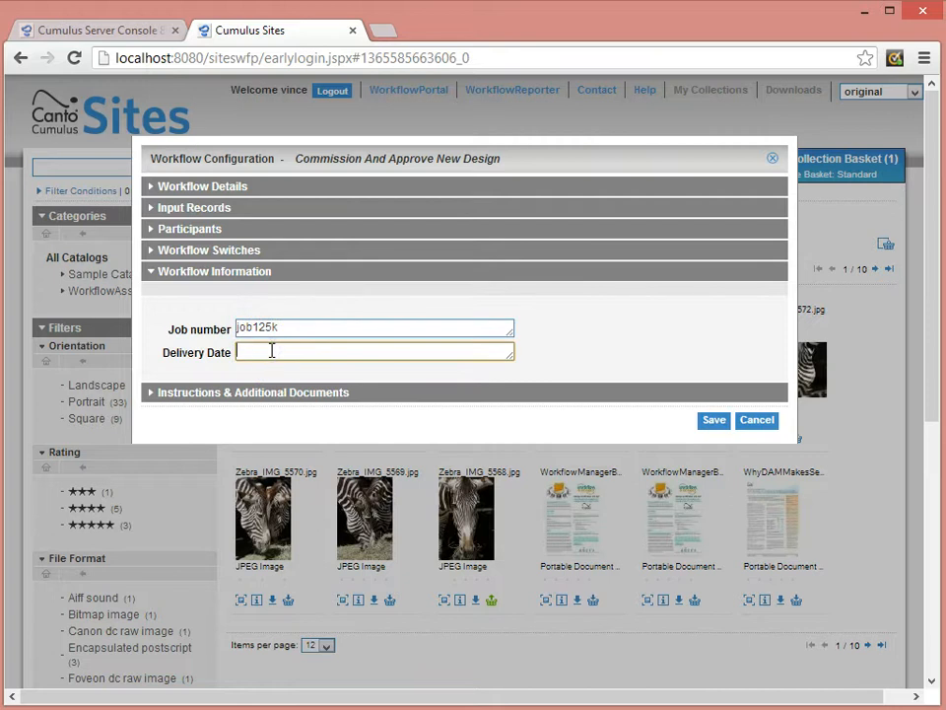
text(2013/04/13)
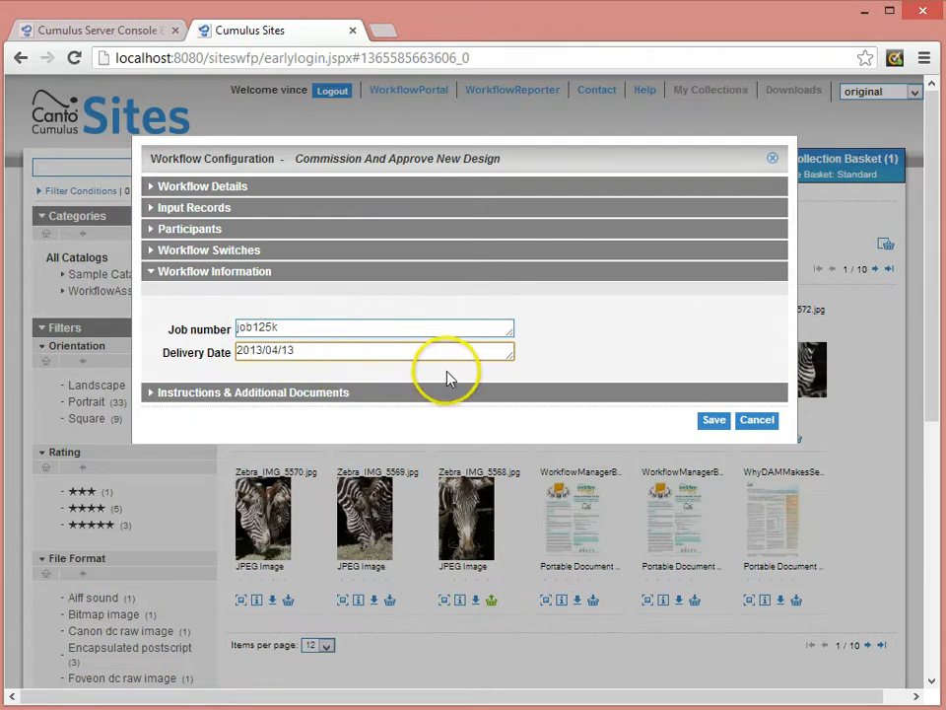
Enter the workflow instructions "please create a flyer for wfm".
click(223, 394)
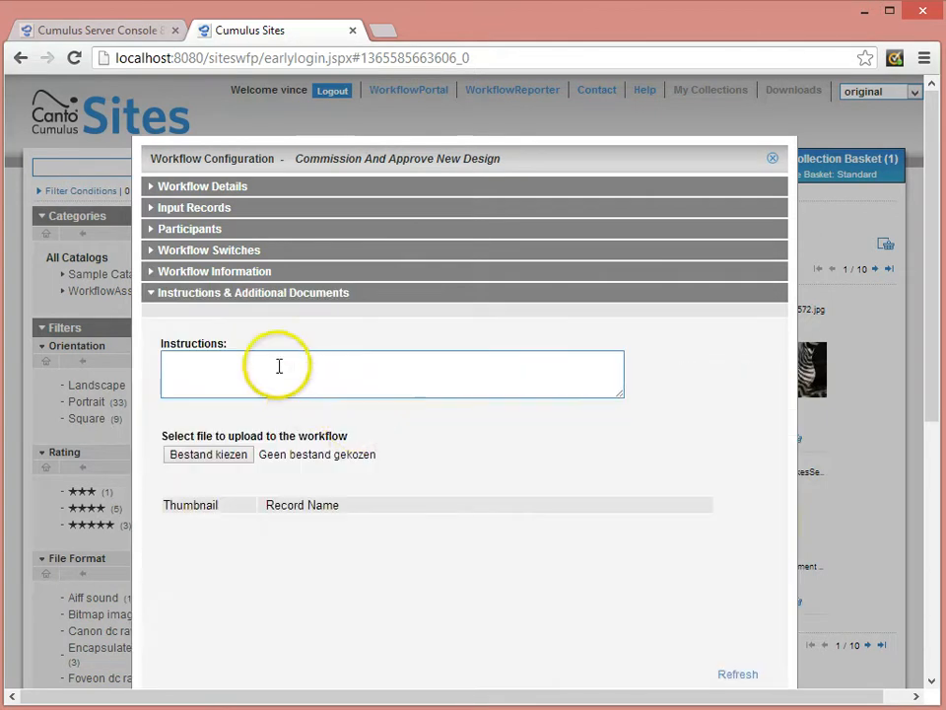
click(277, 364)
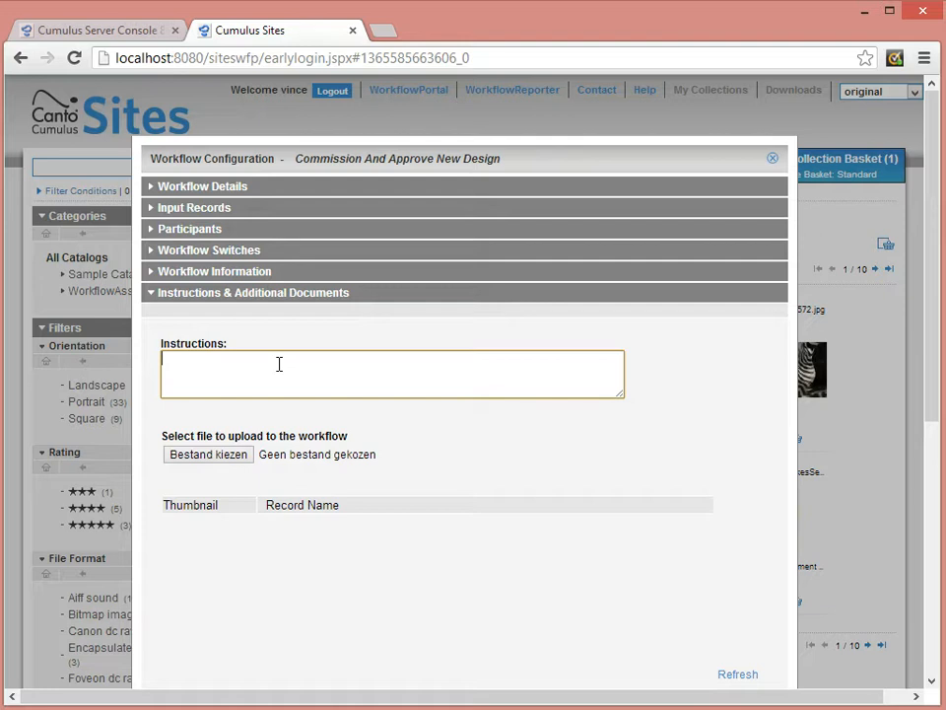
text(please create a flye)
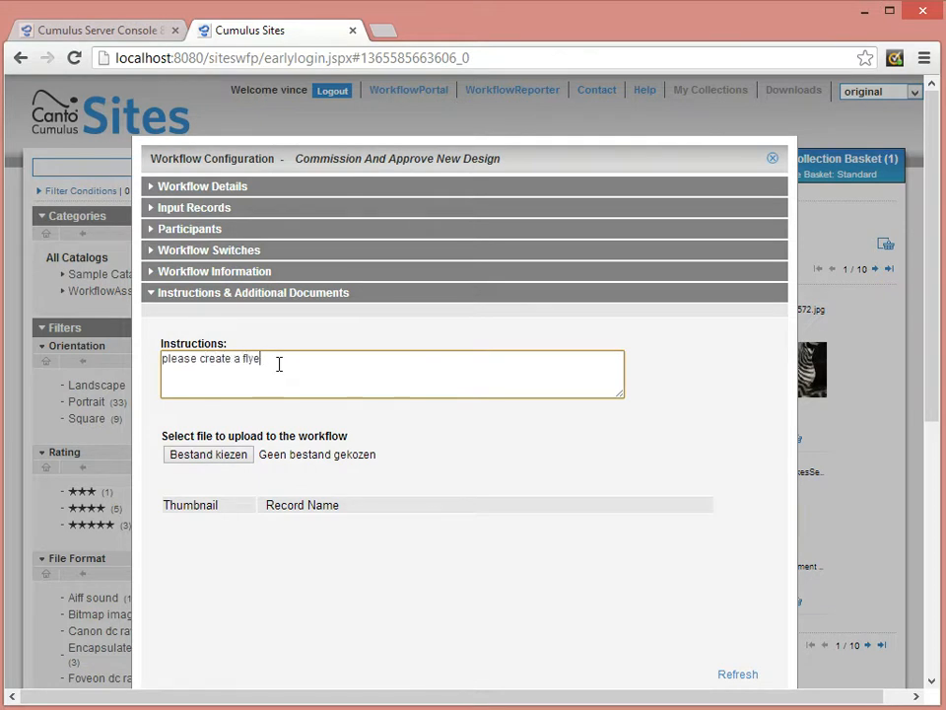
text(r for wfm)
click(281, 443)
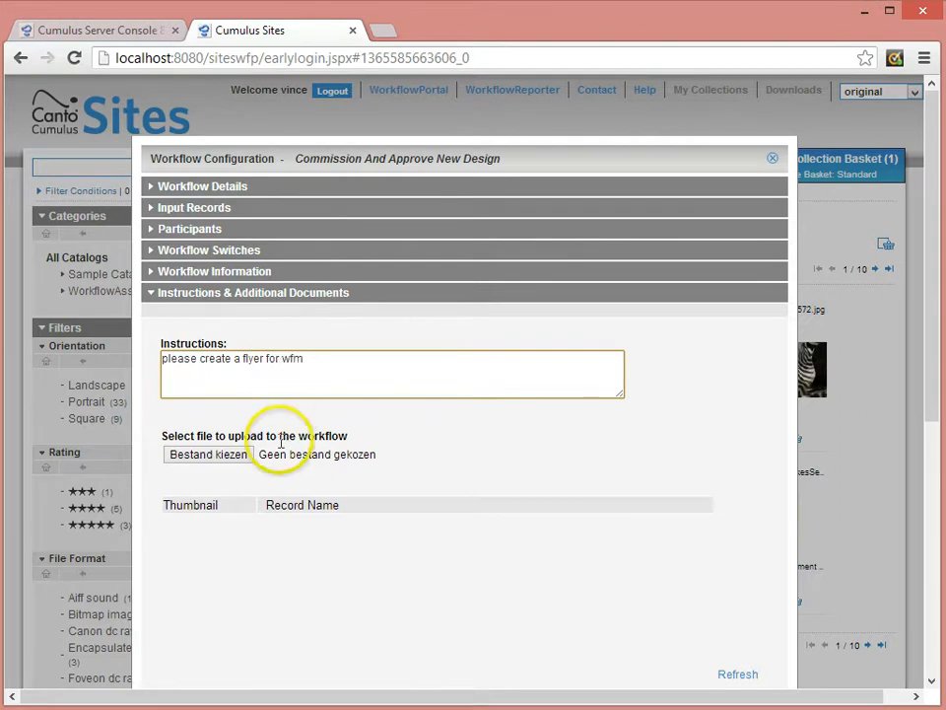
Upload Banner-1.pdf from the desktop as an additional document for the workflow.
click(231, 460)
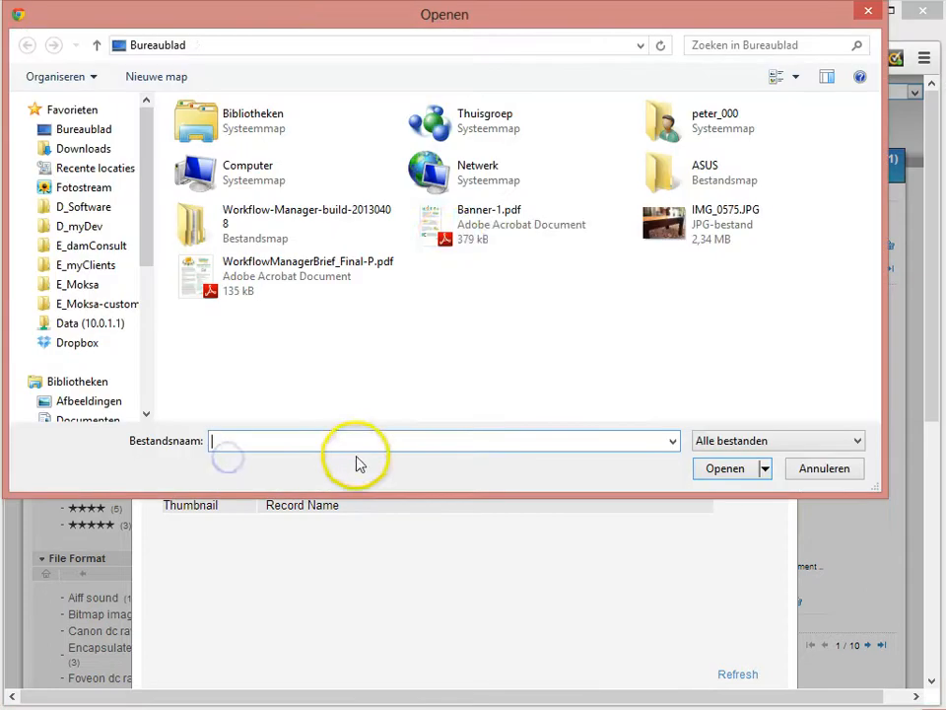
click(454, 242)
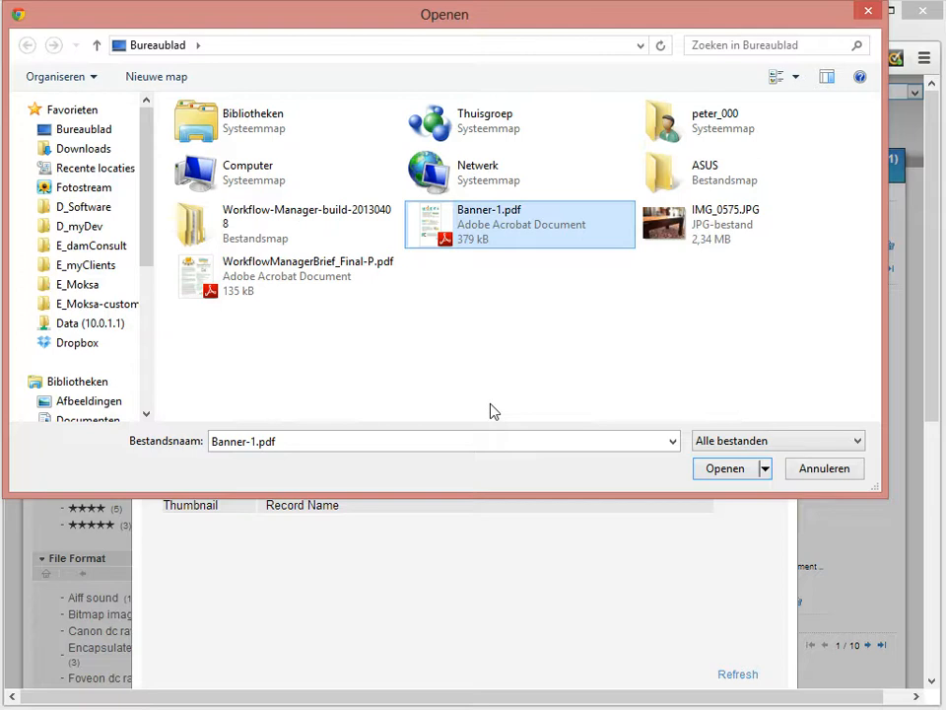
click(706, 469)
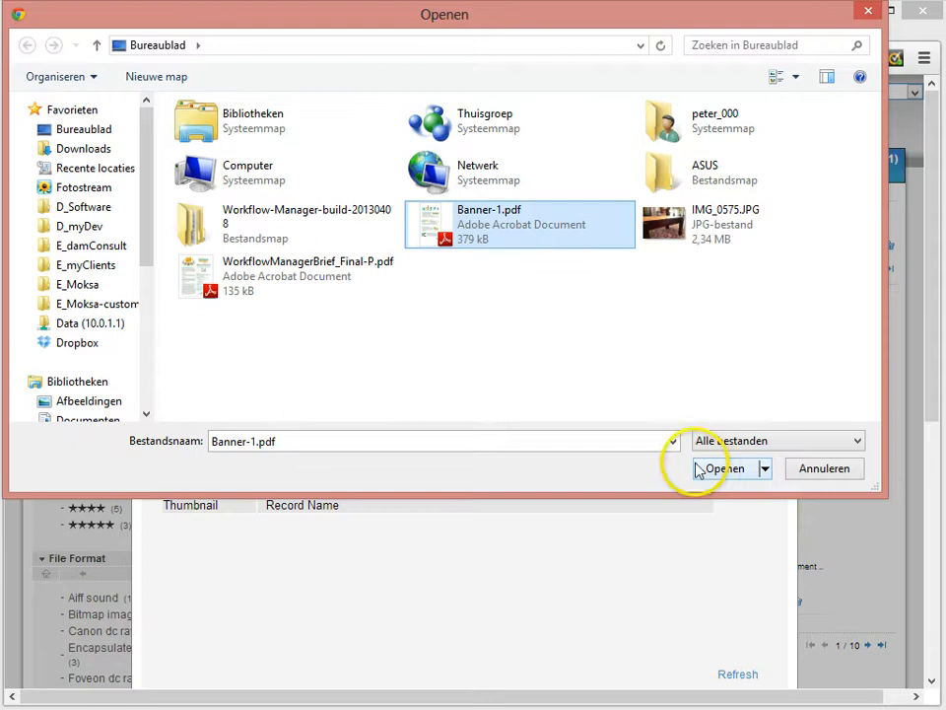
click(728, 473)
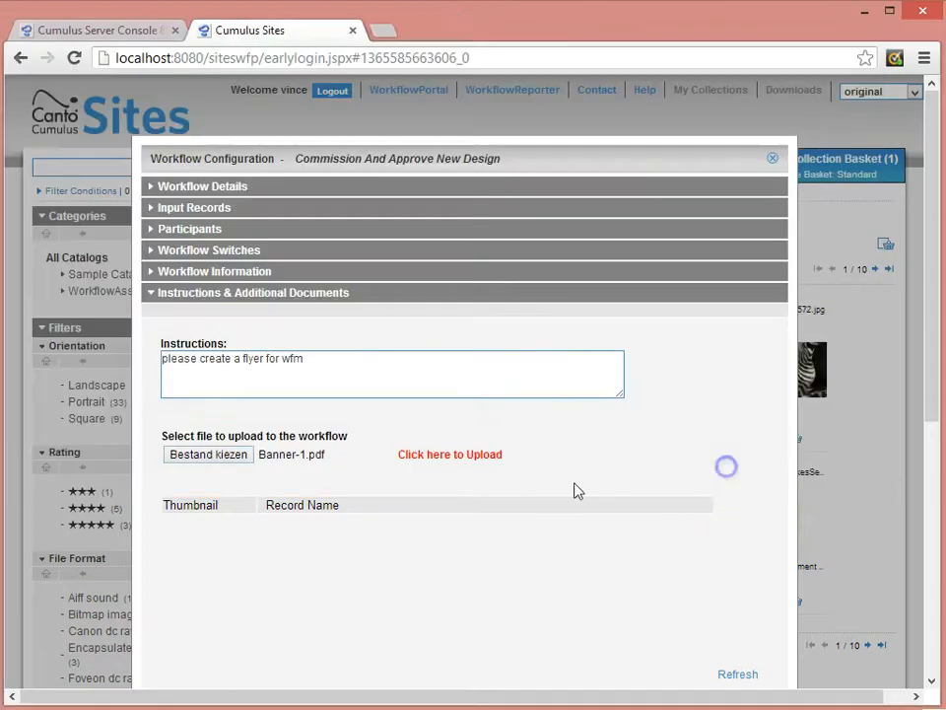
click(464, 455)
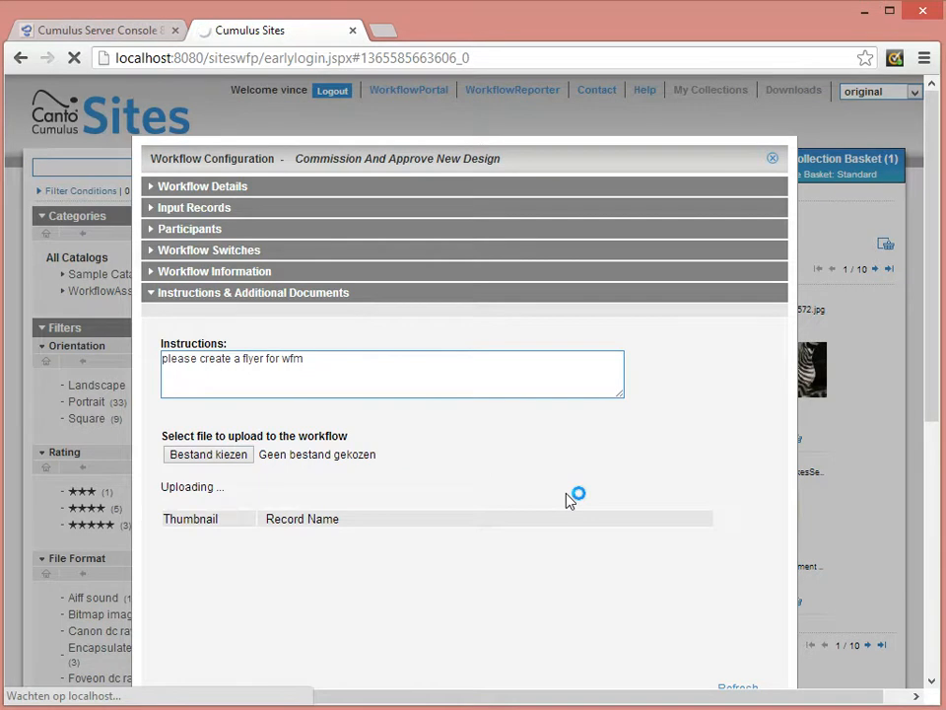
Extend the workflow instructions with the sentence "Please use same design as banner (attached)".
click(301, 378)
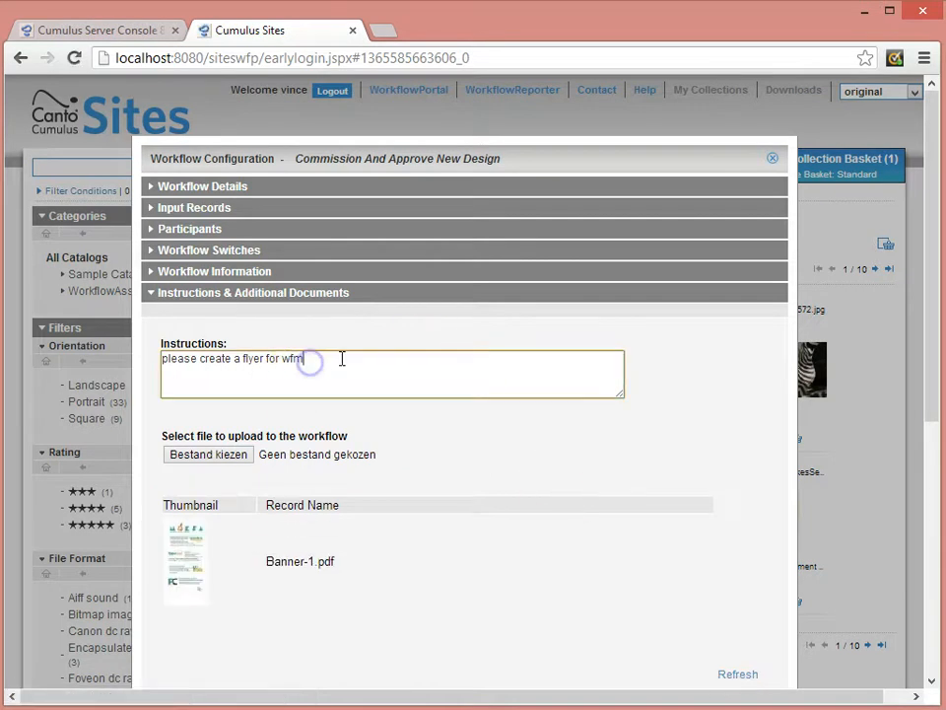
text(.  Please )
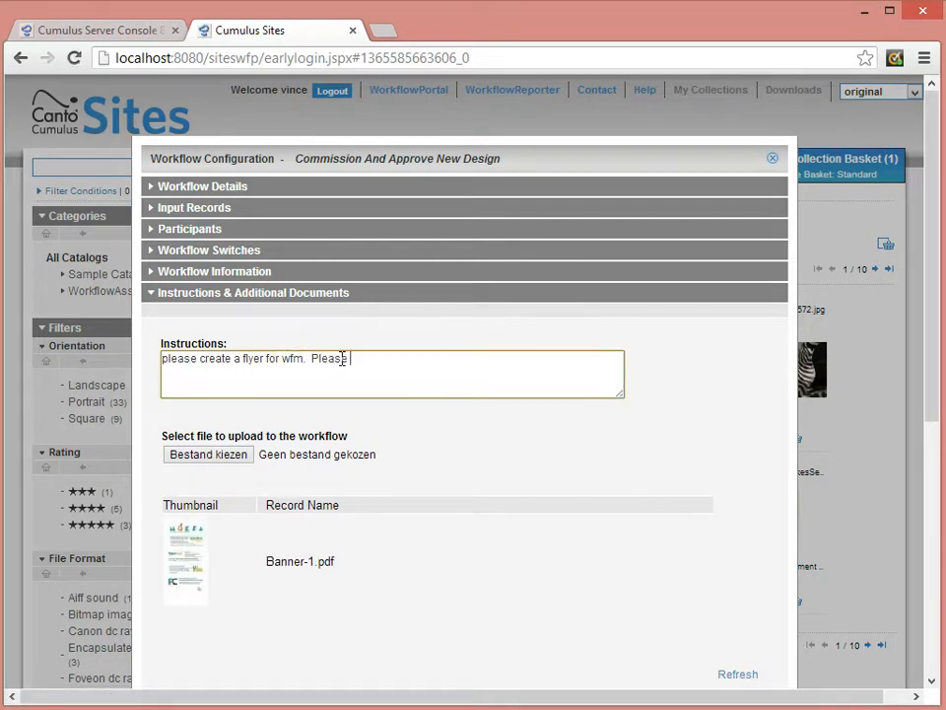
text(use same design as banner)
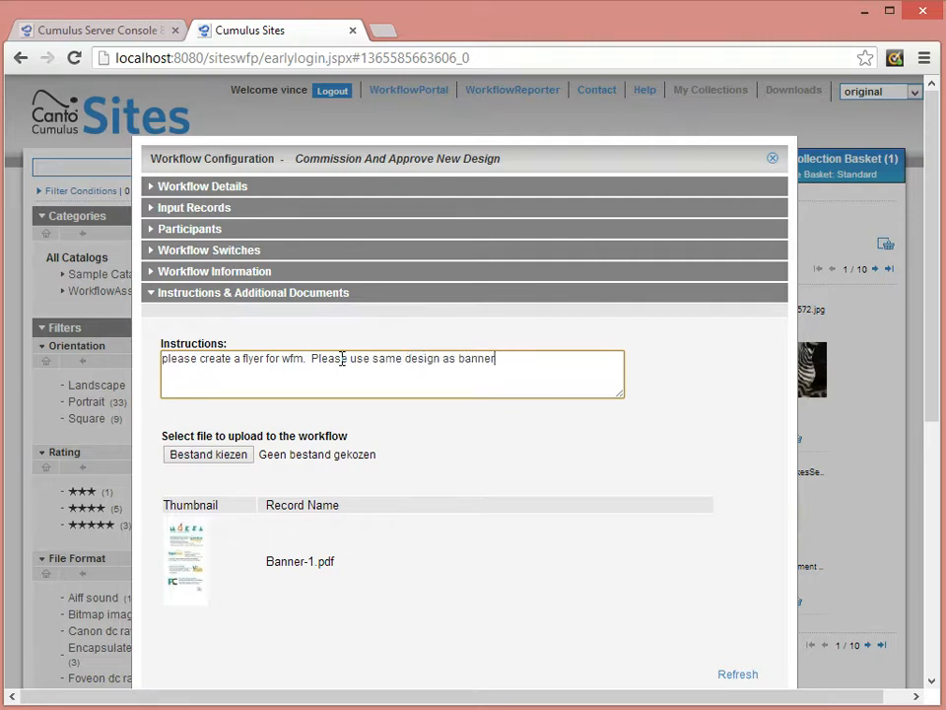
text((attached)
click(476, 394)
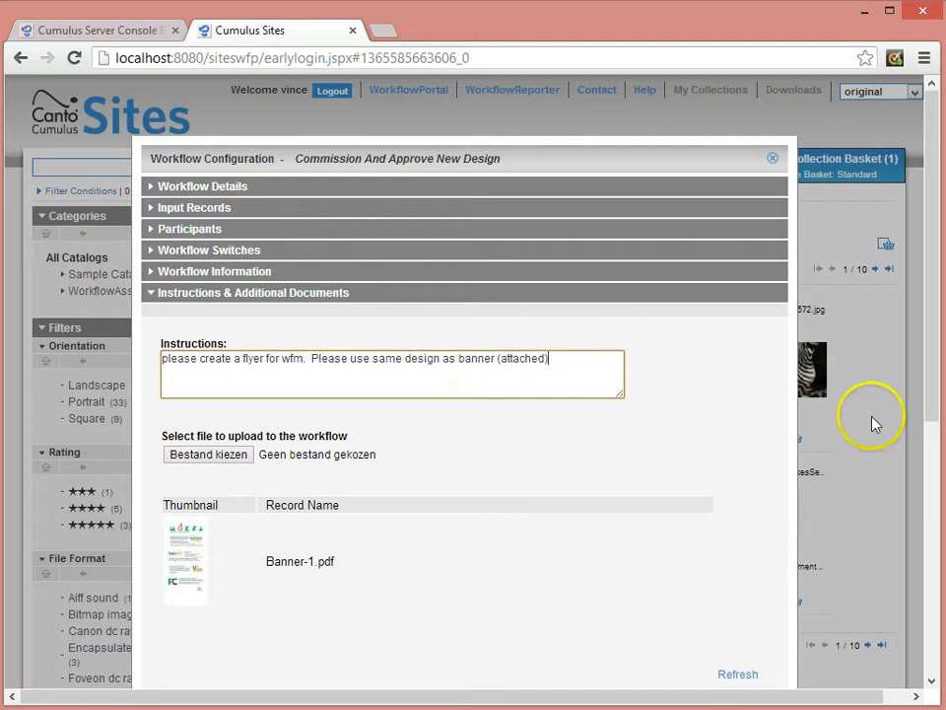
Save the workflow configuration, review its summary and start the Flyer for WFM 2013 workflow.
drag(935, 393, 938, 422)
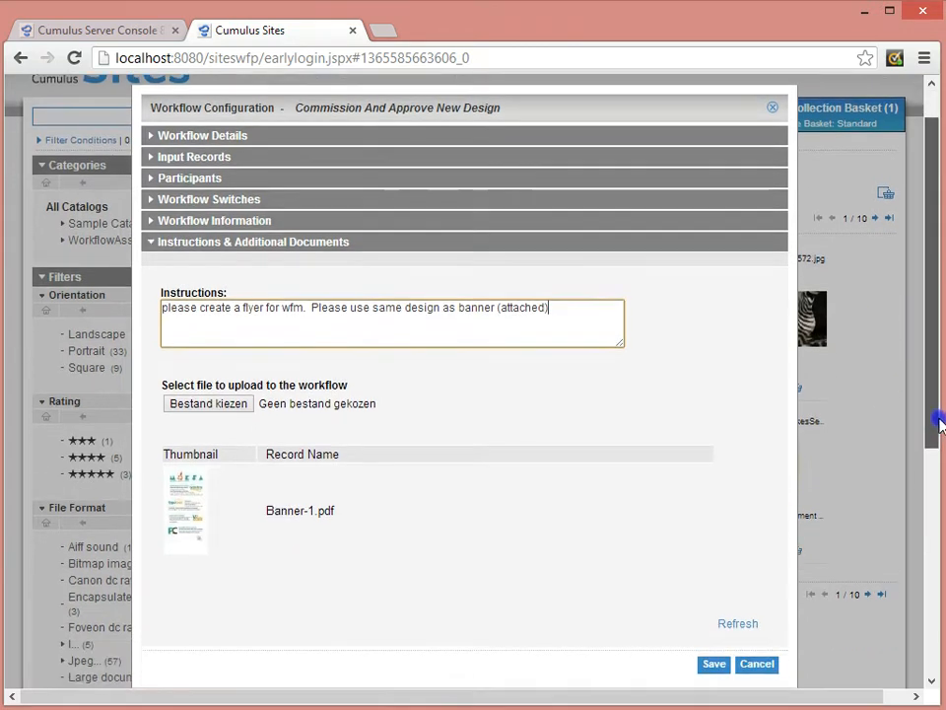
click(714, 648)
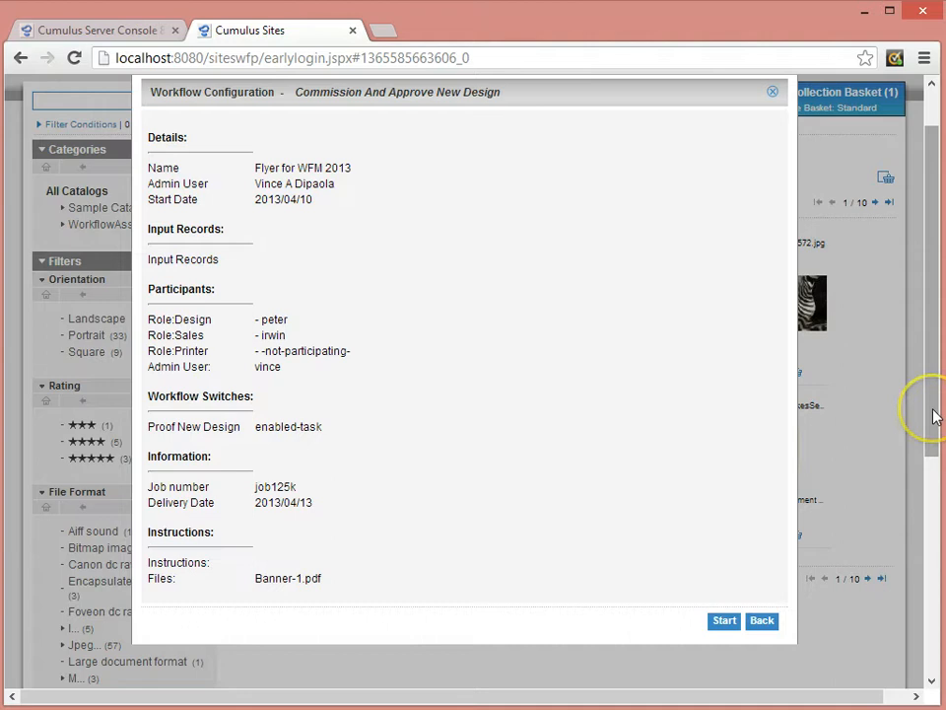
drag(935, 416, 931, 399)
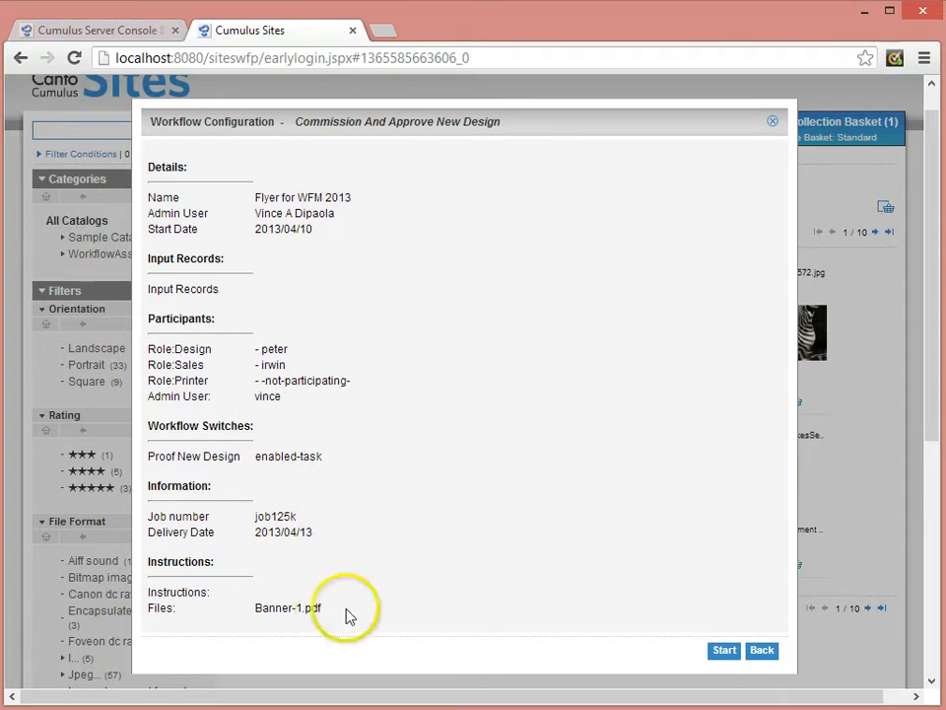
click(724, 651)
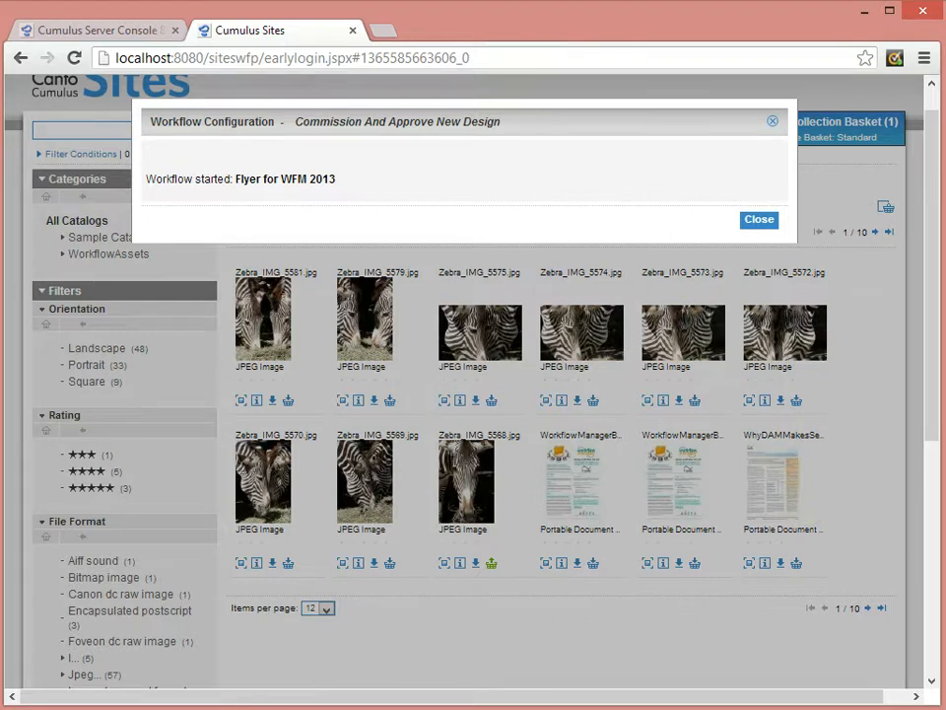
Switch to Thunderbird, fetch new mail and open the "Flyer for WFM 2013: Create New Design" message in the designer's inbox.
click(444, 708)
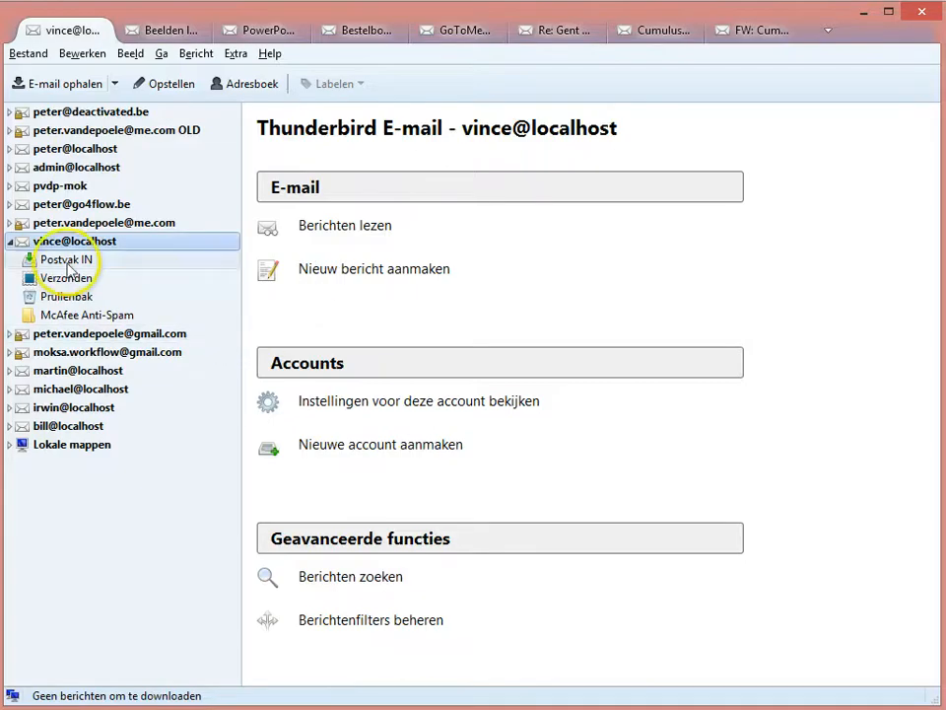
click(56, 85)
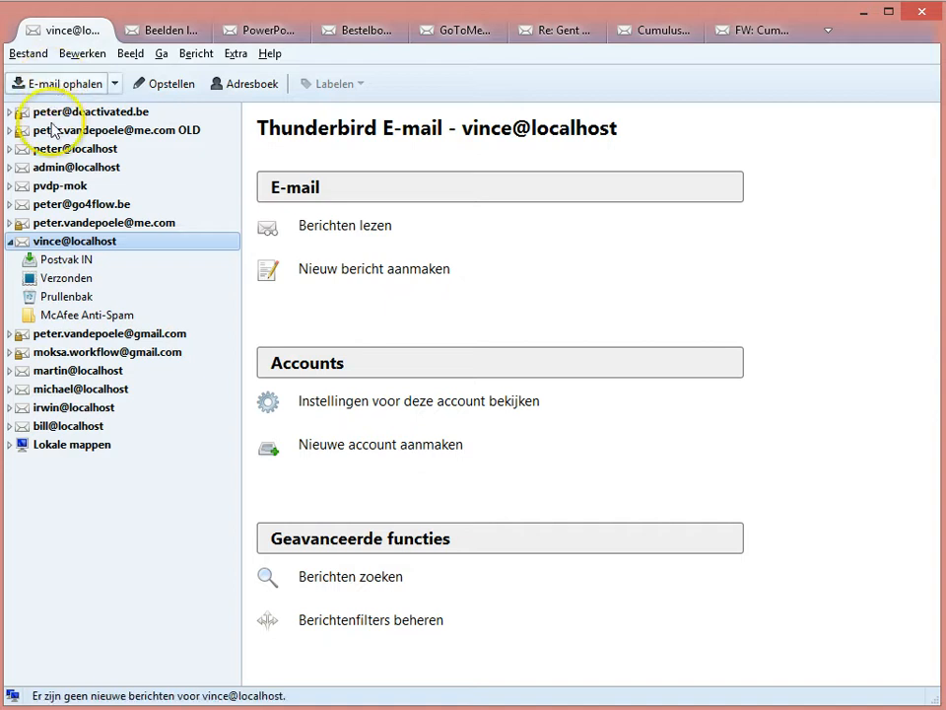
click(9, 149)
click(79, 170)
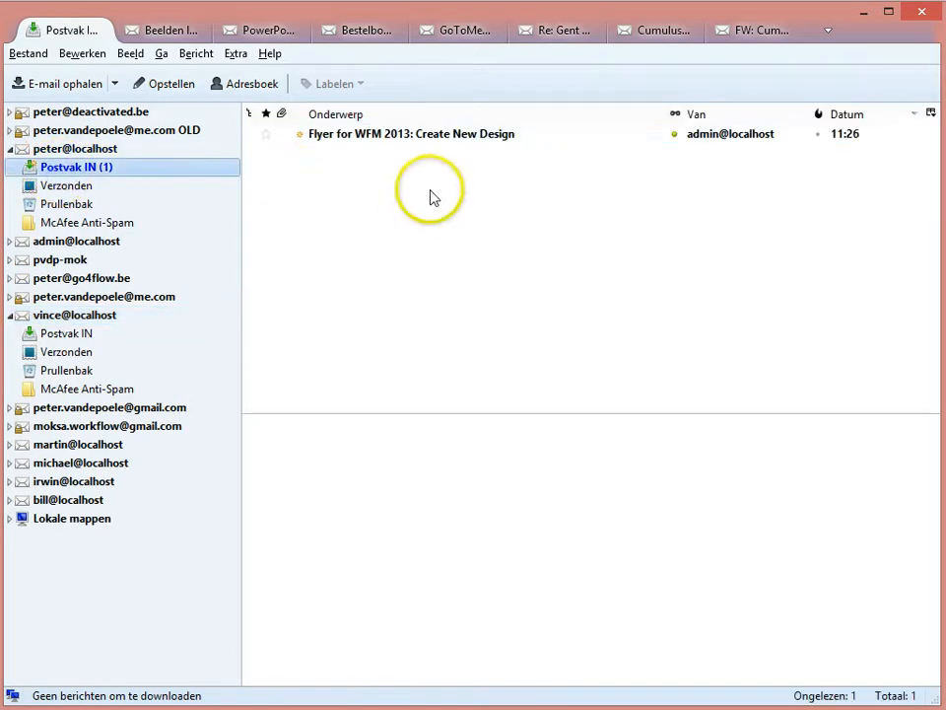
click(421, 141)
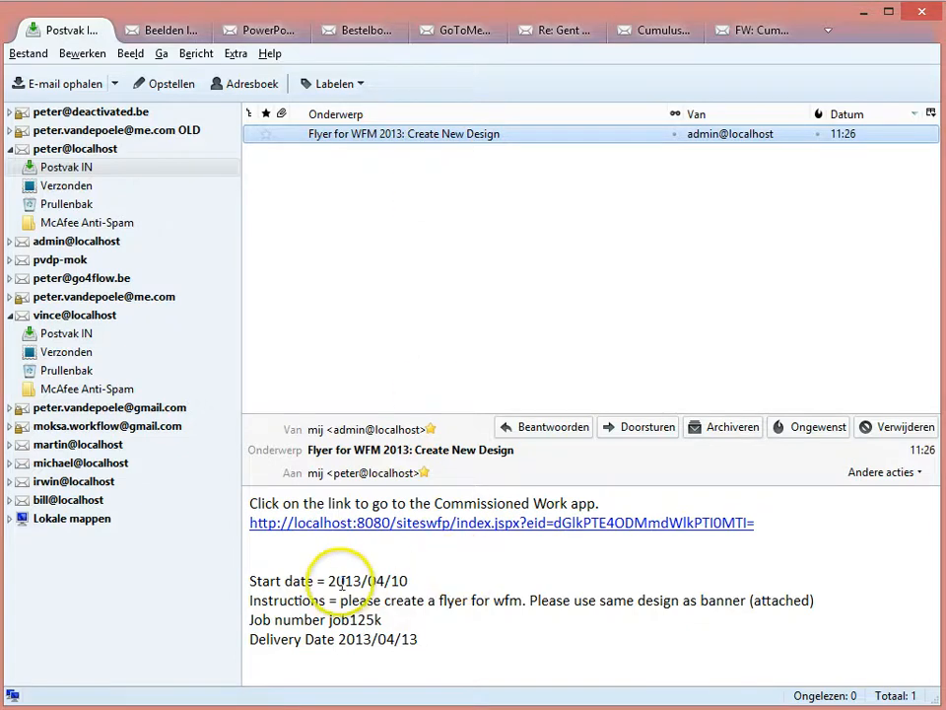
Review the start date, job number and delivery date in the message and open its Commissioned Work link.
drag(255, 582, 398, 582)
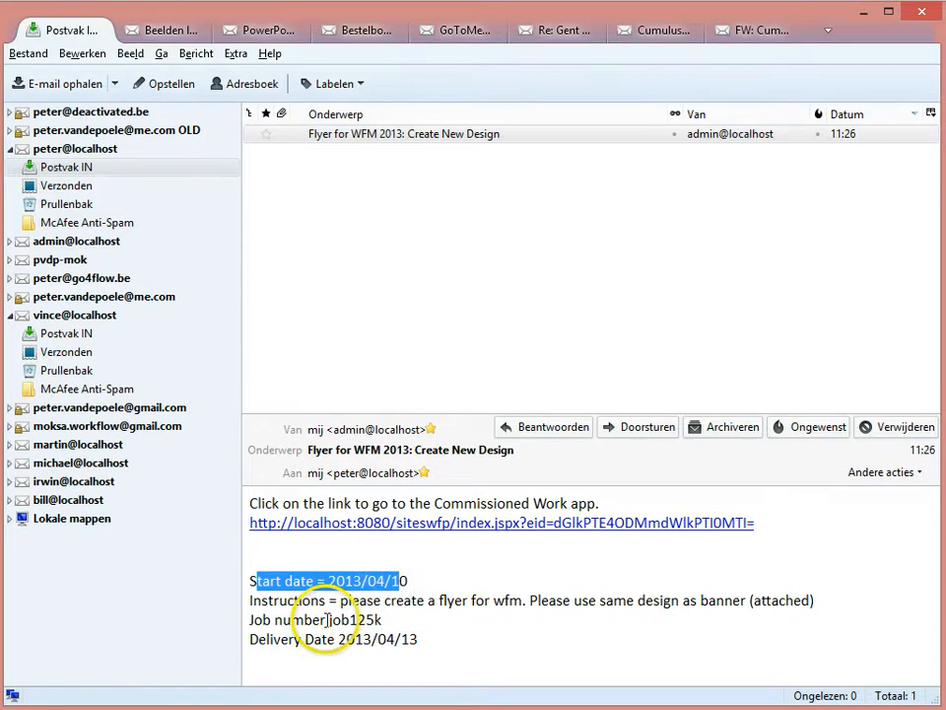
drag(322, 621, 400, 639)
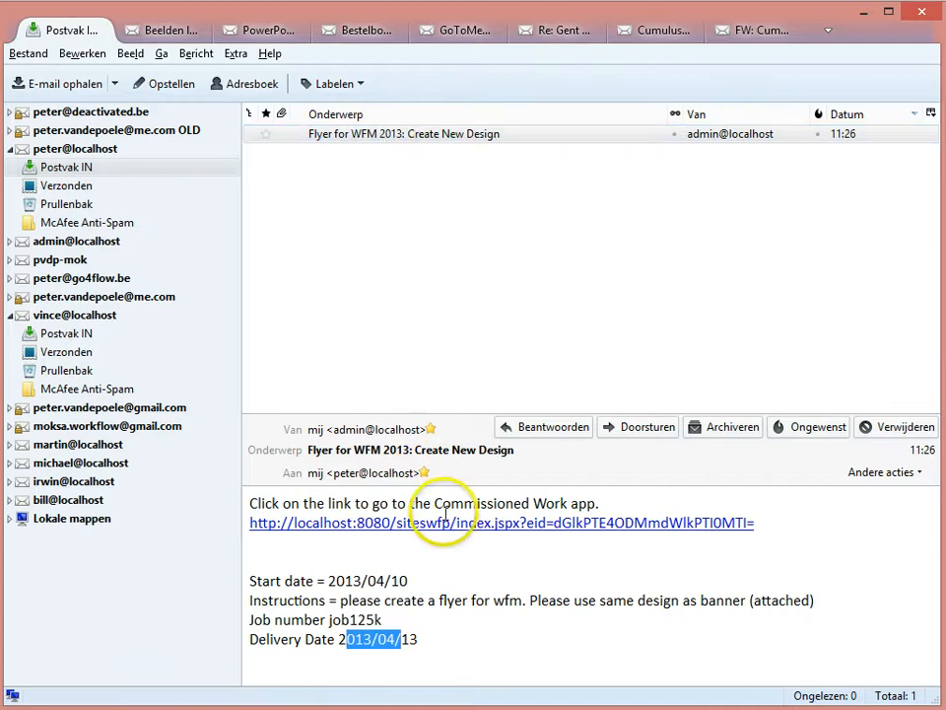
click(455, 523)
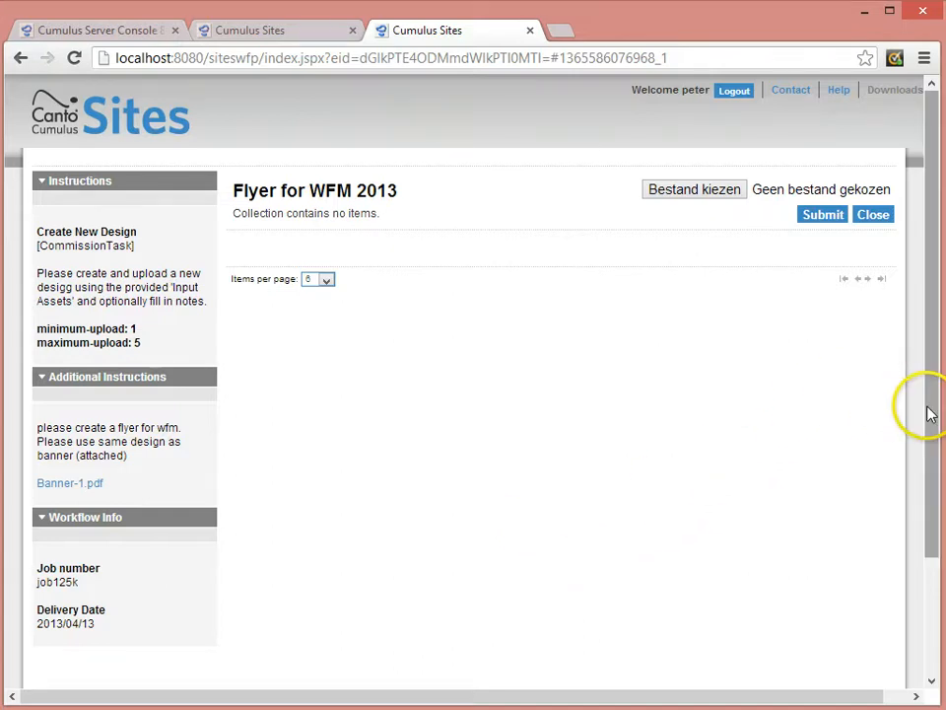
Read the Create New Design task's instructions and additional instructions and open the attached Banner-1.pdf link.
drag(929, 414, 917, 372)
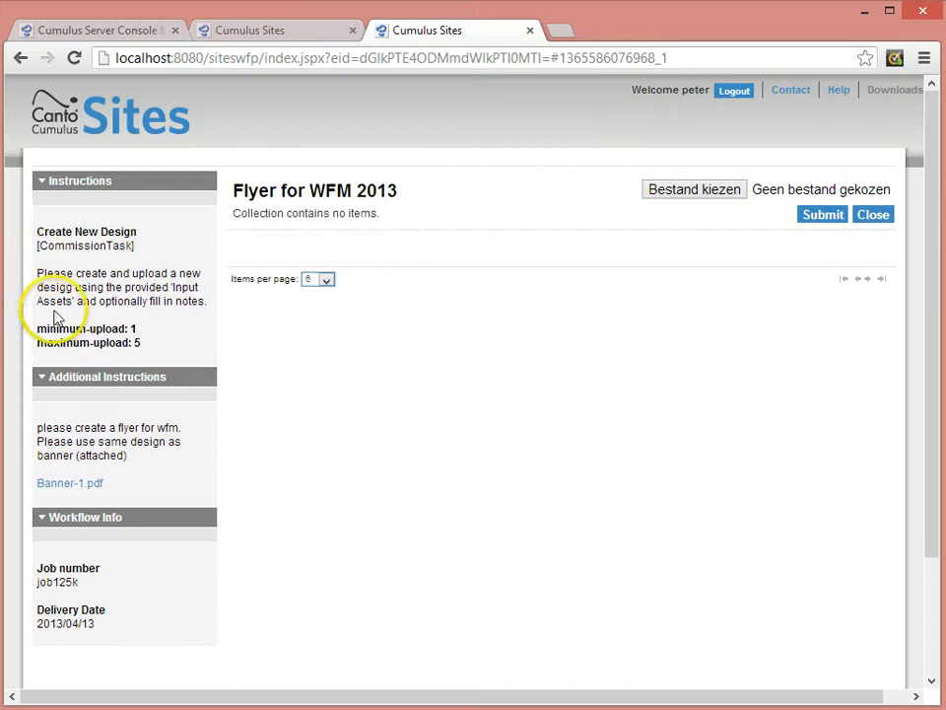
drag(44, 232, 139, 336)
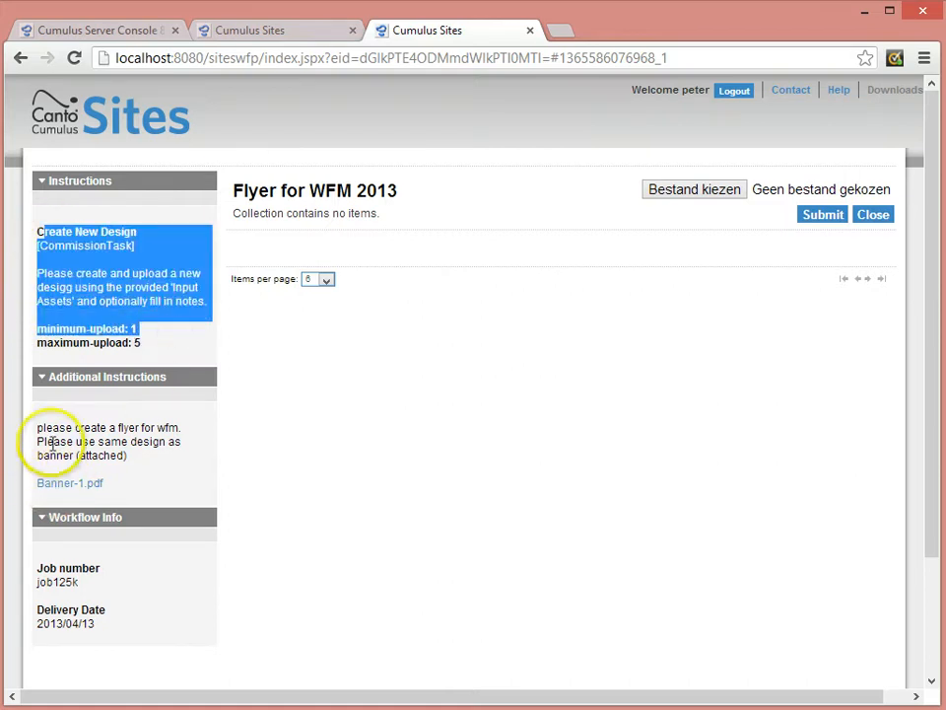
drag(35, 429, 174, 486)
click(174, 486)
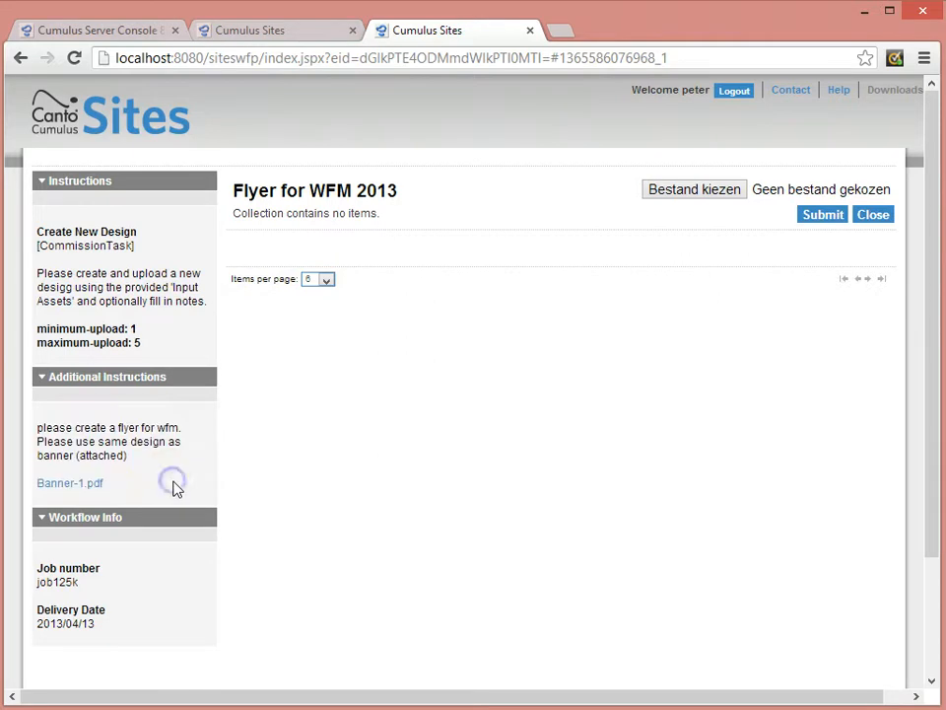
click(58, 490)
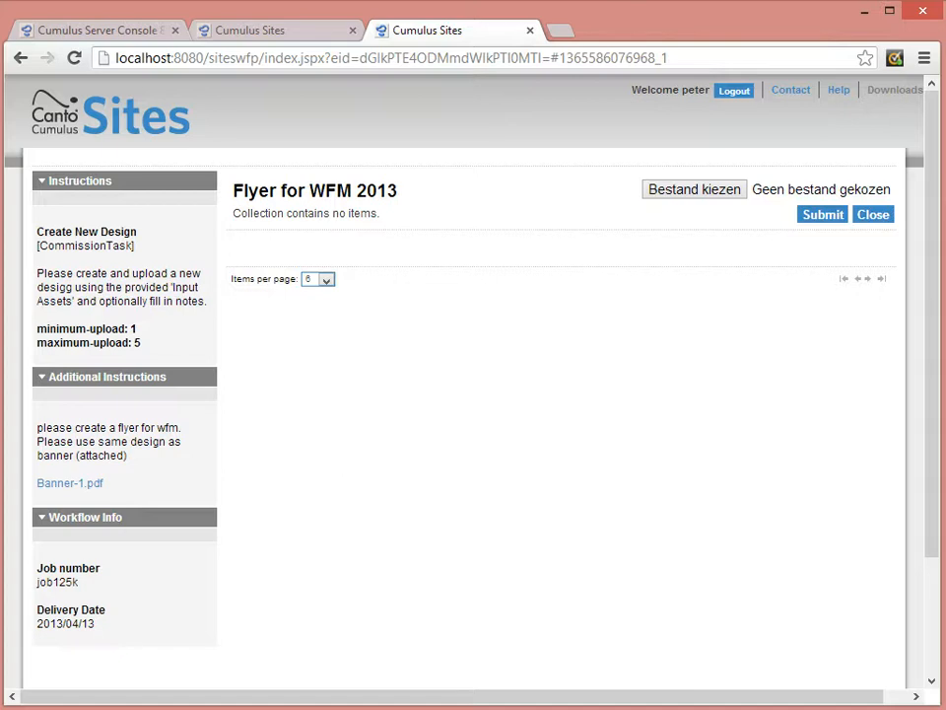
Upload WorkflowManagerBrief_Final-P.pdf from the desktop as the new design and submit the task.
click(707, 192)
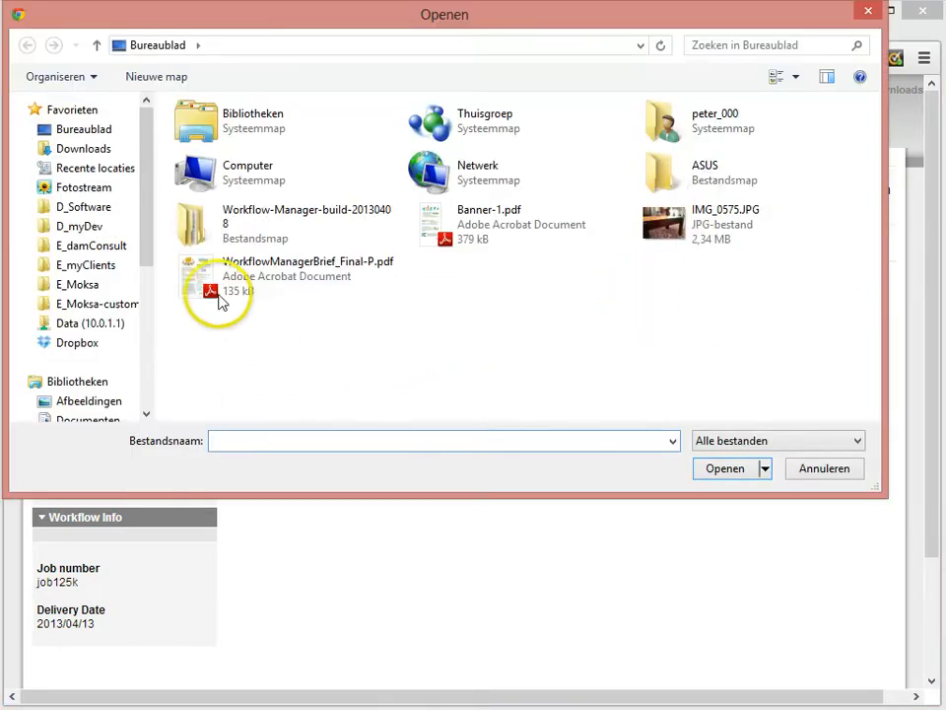
click(215, 296)
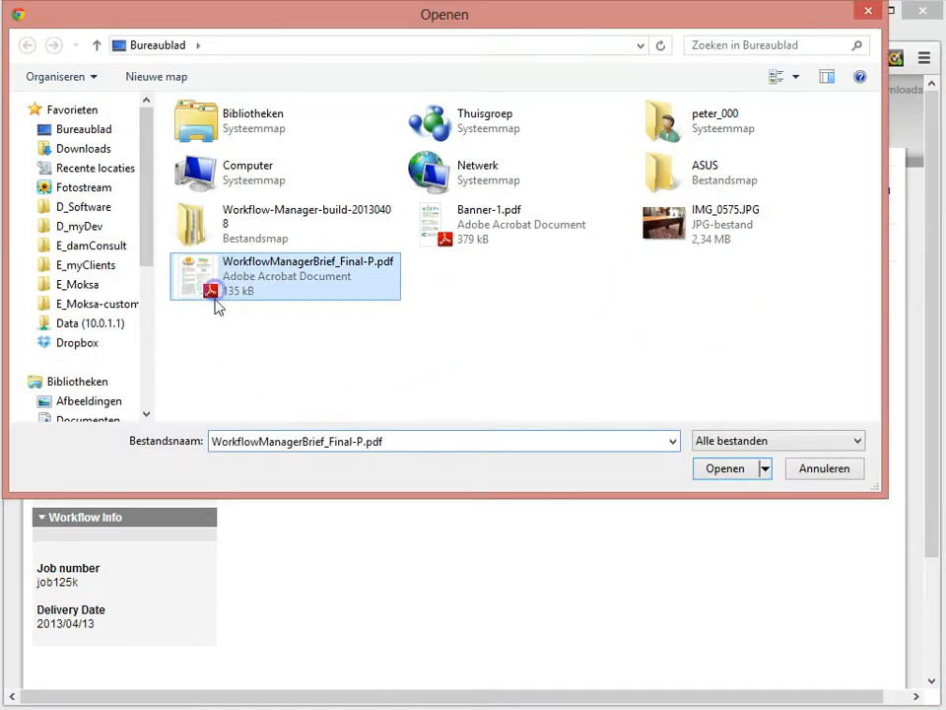
click(751, 473)
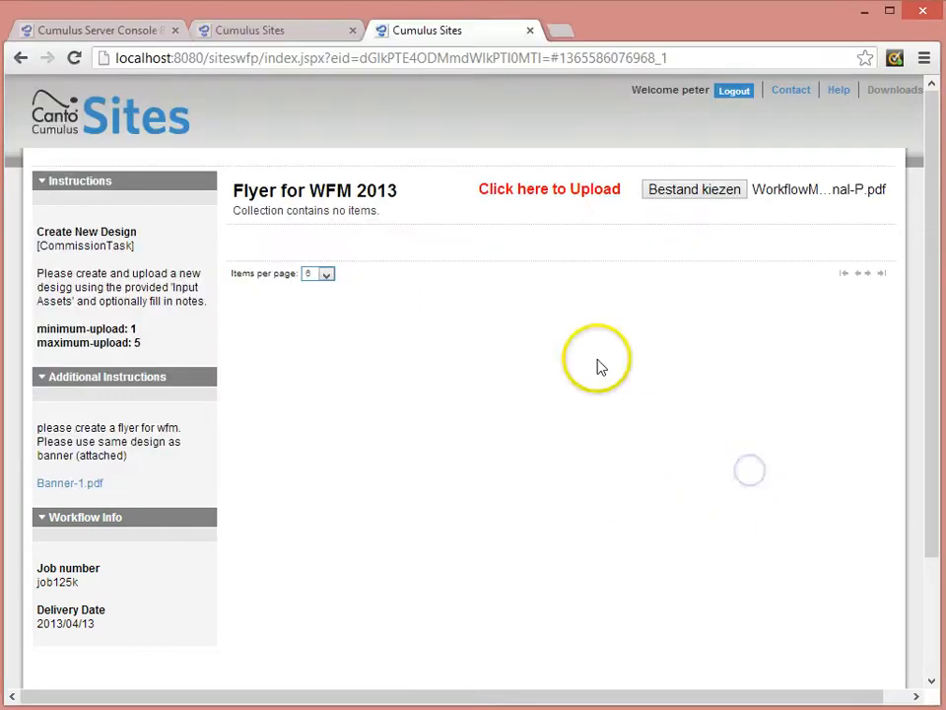
click(559, 198)
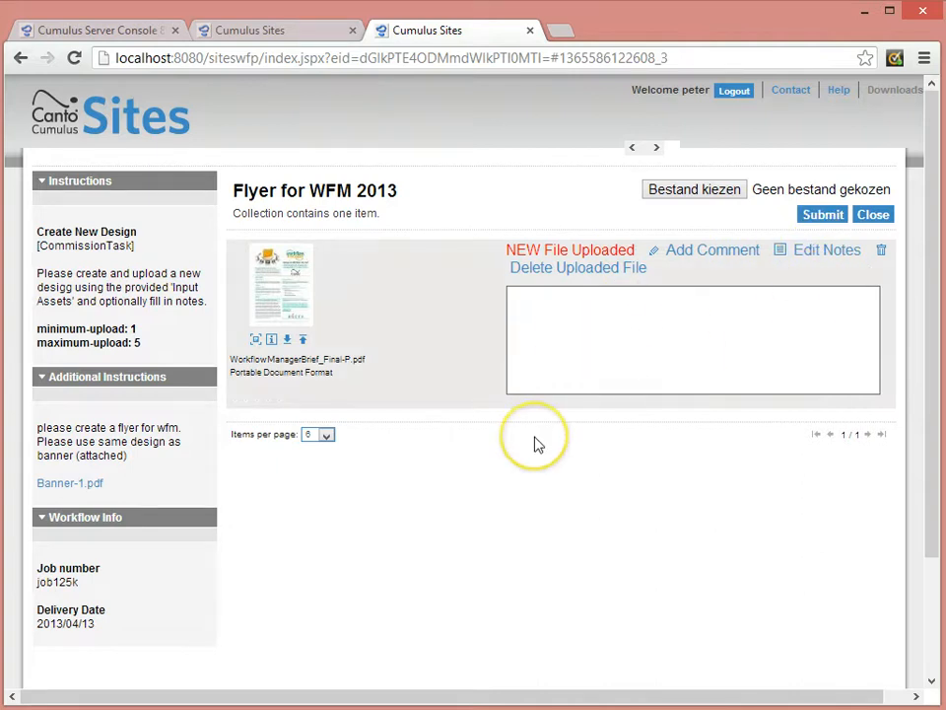
click(816, 216)
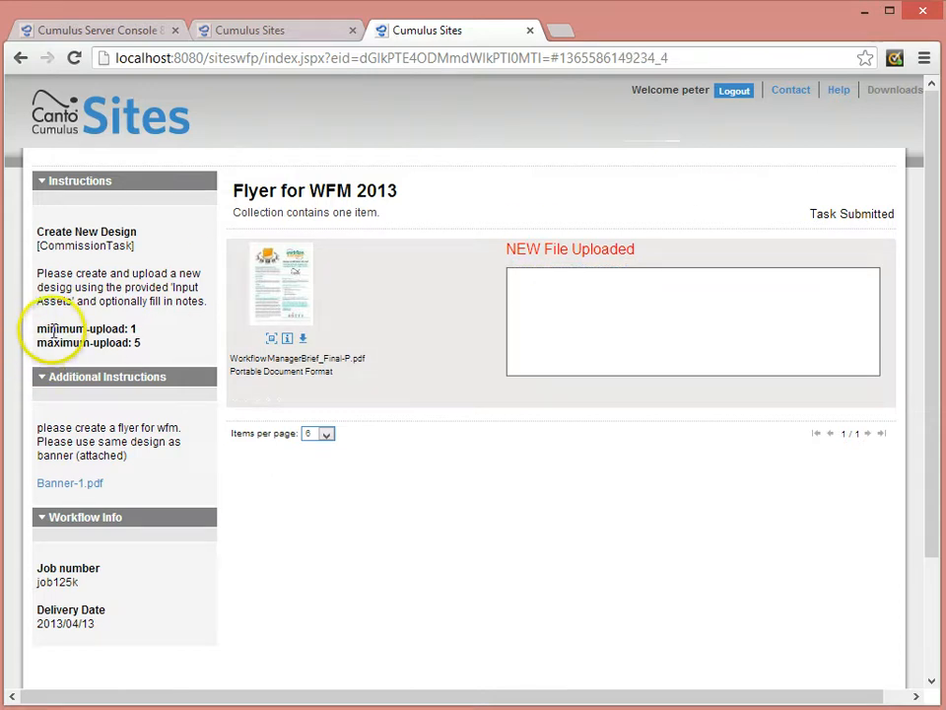
Examine the submitted task's minimum and maximum upload limits and try to log out of the designer's session.
mouse_move(138, 330)
mouse_down()
mouse_move(116, 329)
mouse_move(141, 342)
mouse_move(122, 343)
mouse_up()
click(151, 326)
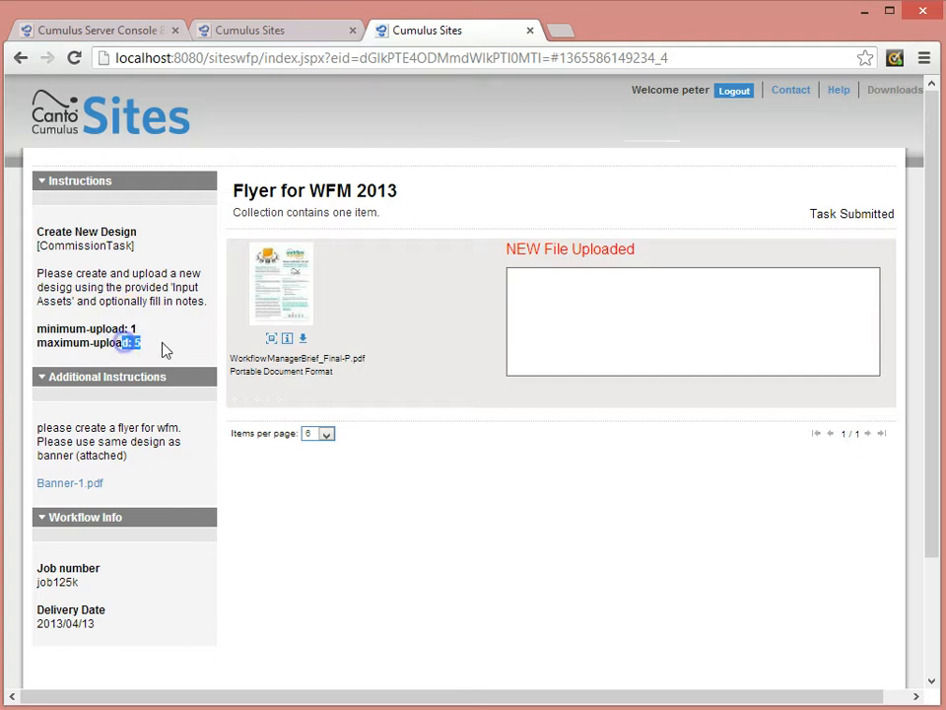
click(168, 341)
click(167, 339)
click(739, 94)
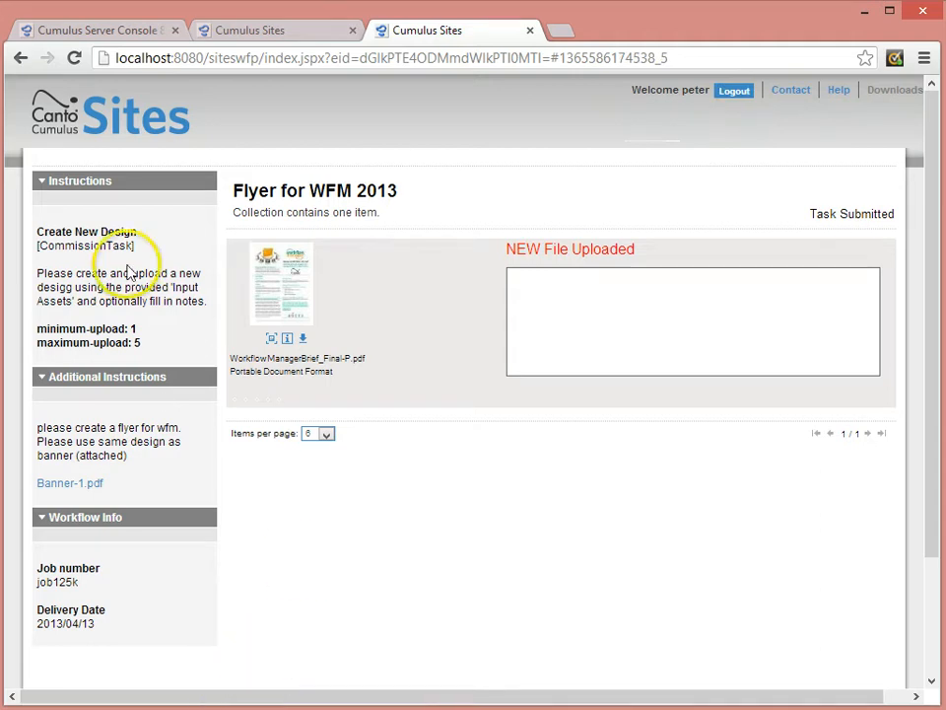
Log in to the workflow reporter's server console on localhost with the workflow admin's user name and password.
click(117, 32)
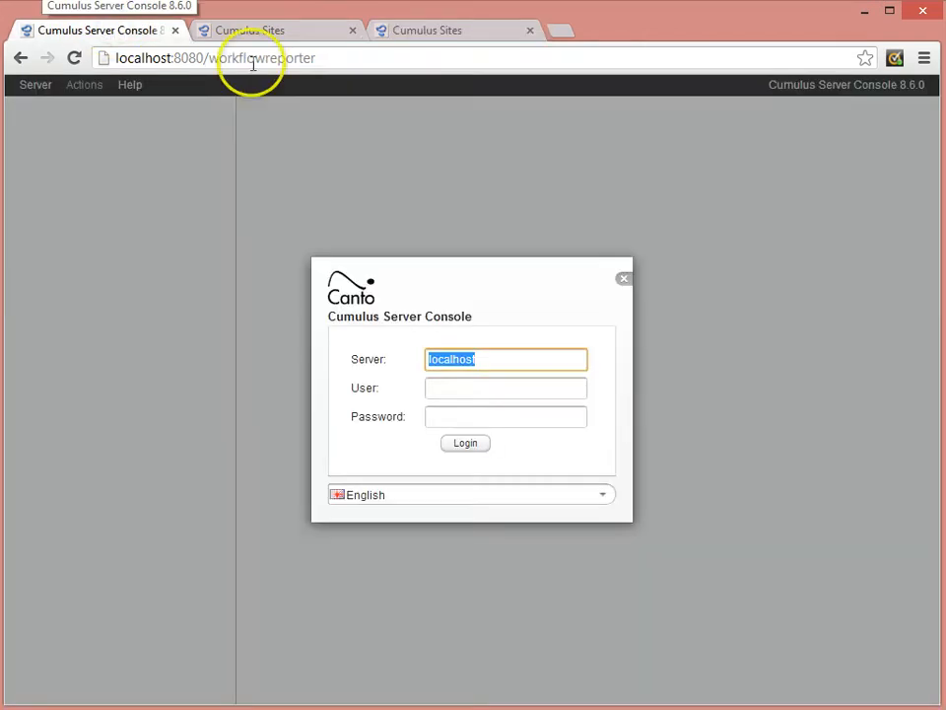
click(318, 59)
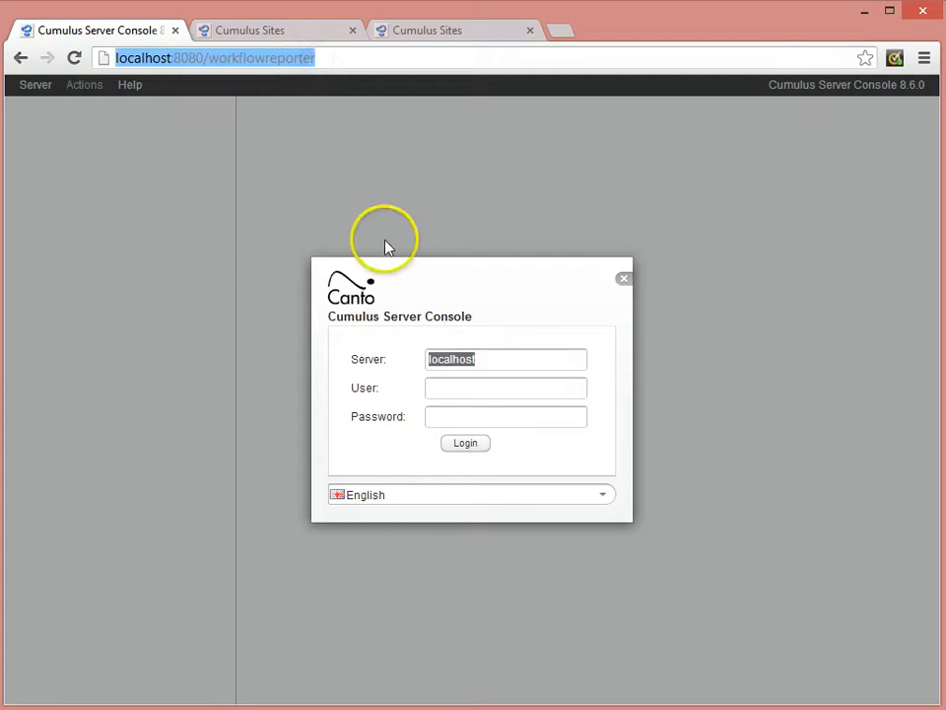
click(460, 390)
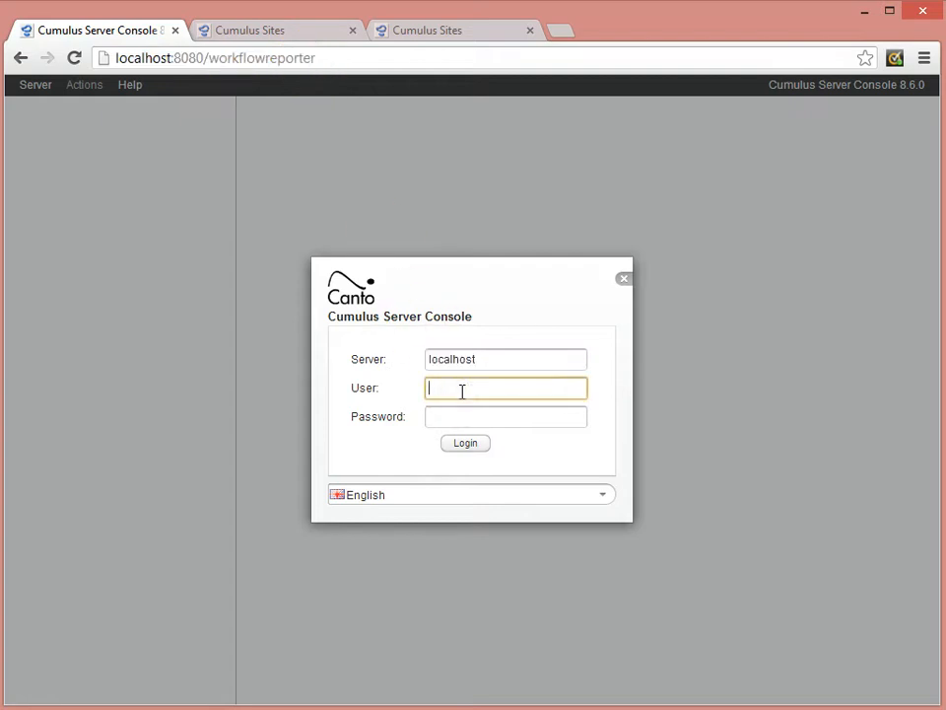
text(vi)
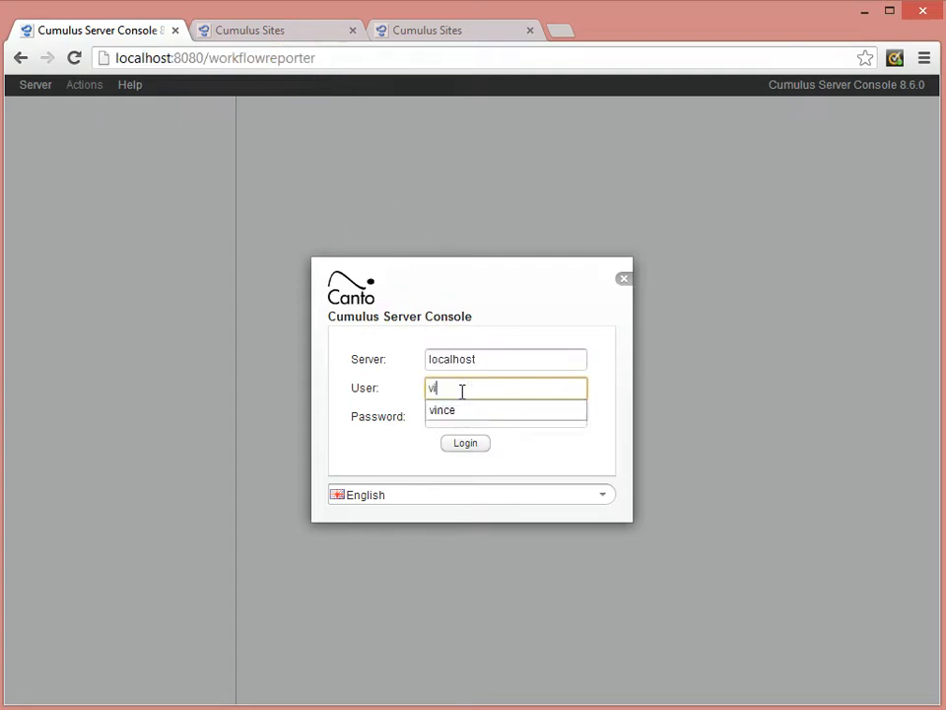
text(nce)
key(Tab)
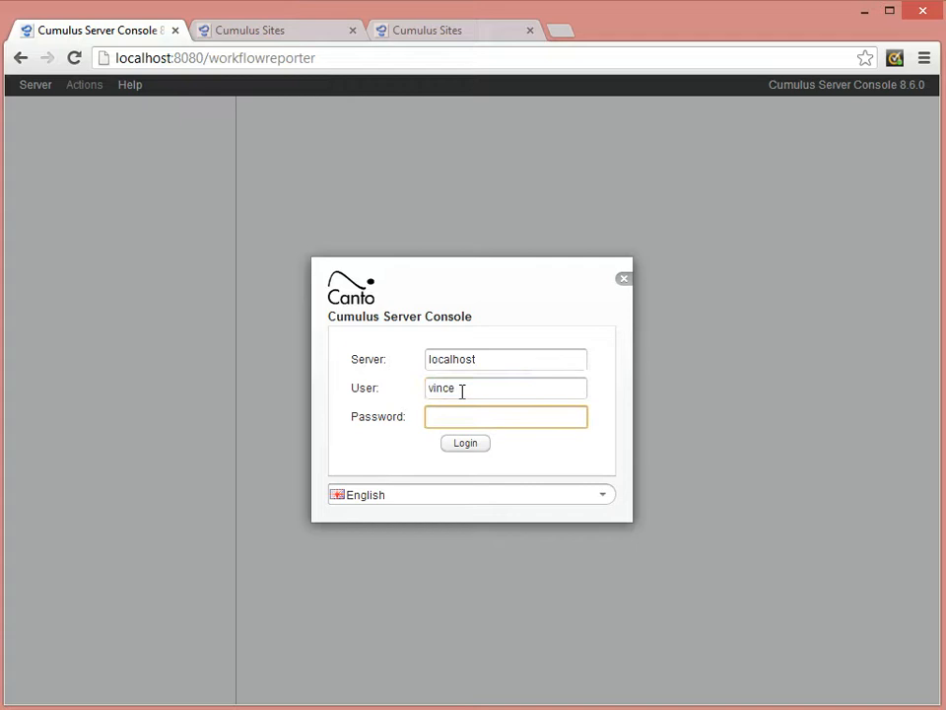
click(475, 446)
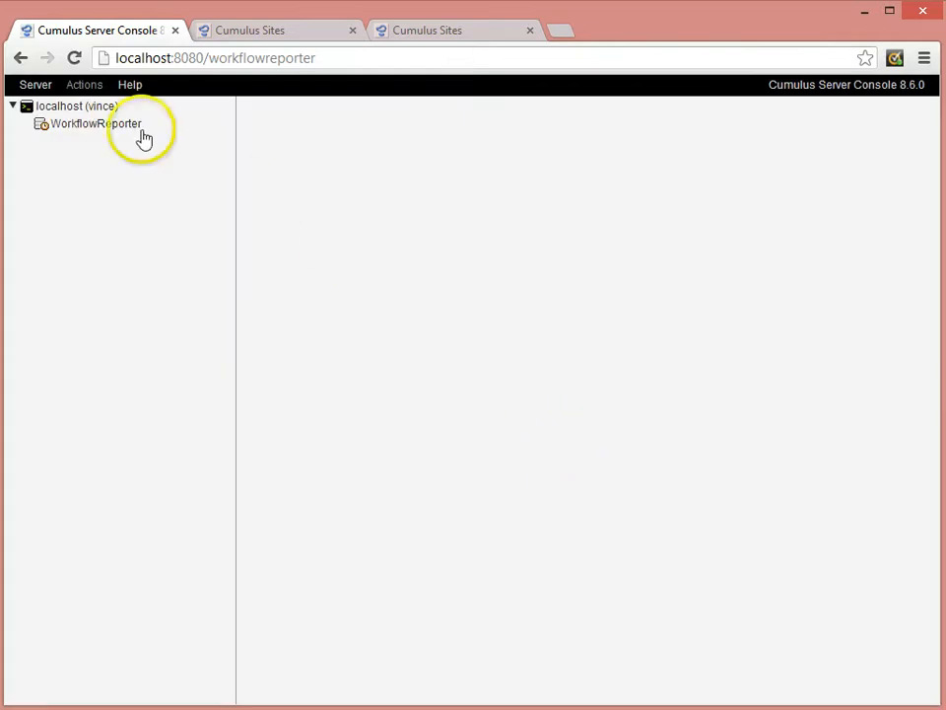
Open the running Flyer for WFM 2013 workflow from the WorkflowReporter overview.
click(124, 122)
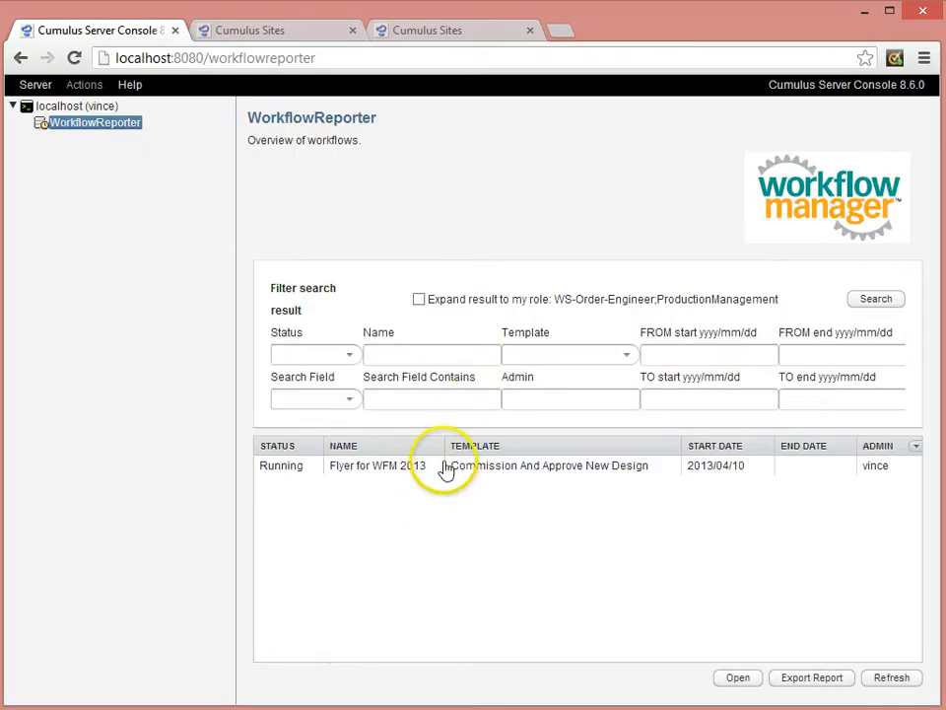
click(431, 470)
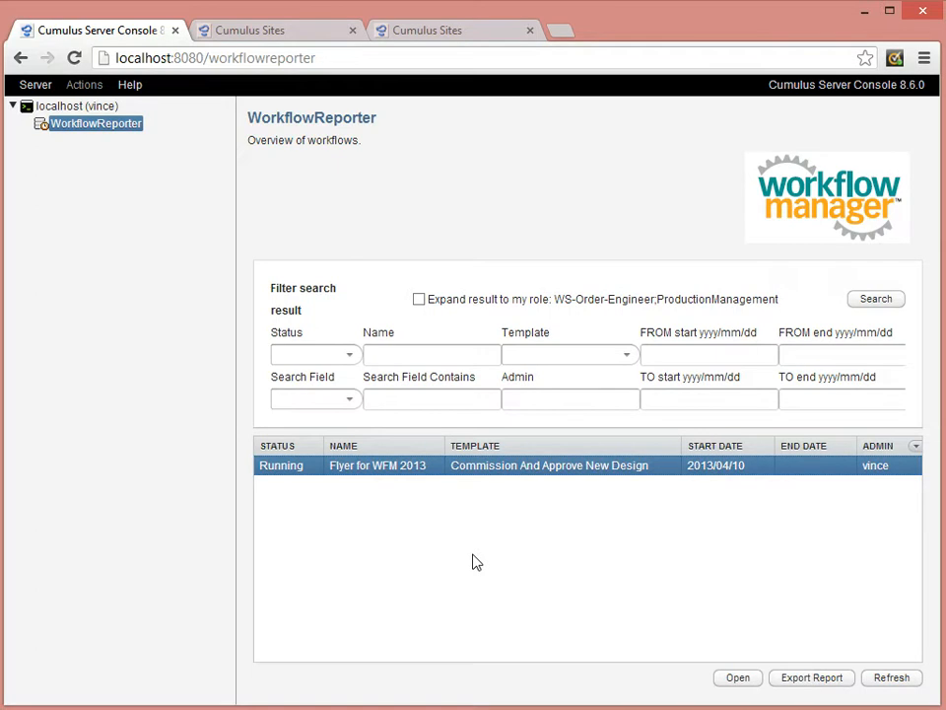
click(477, 522)
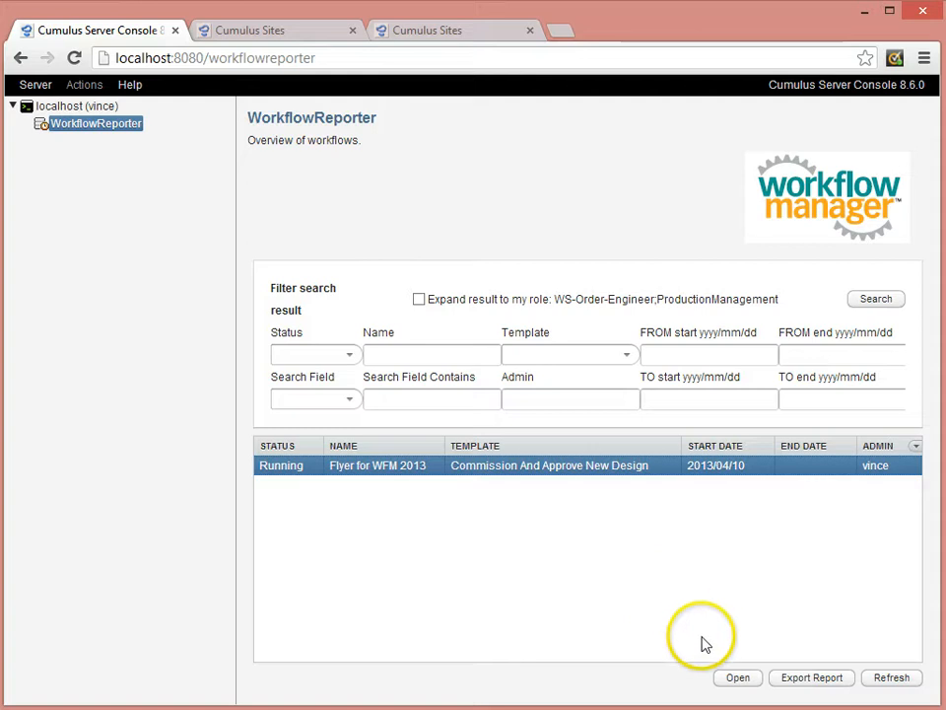
click(727, 688)
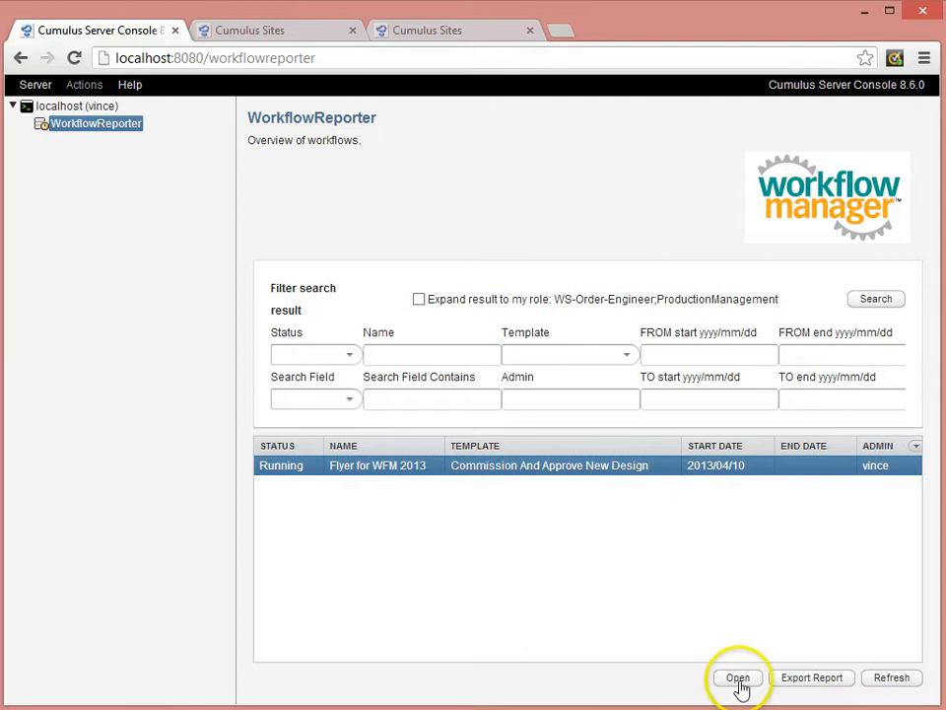
click(738, 680)
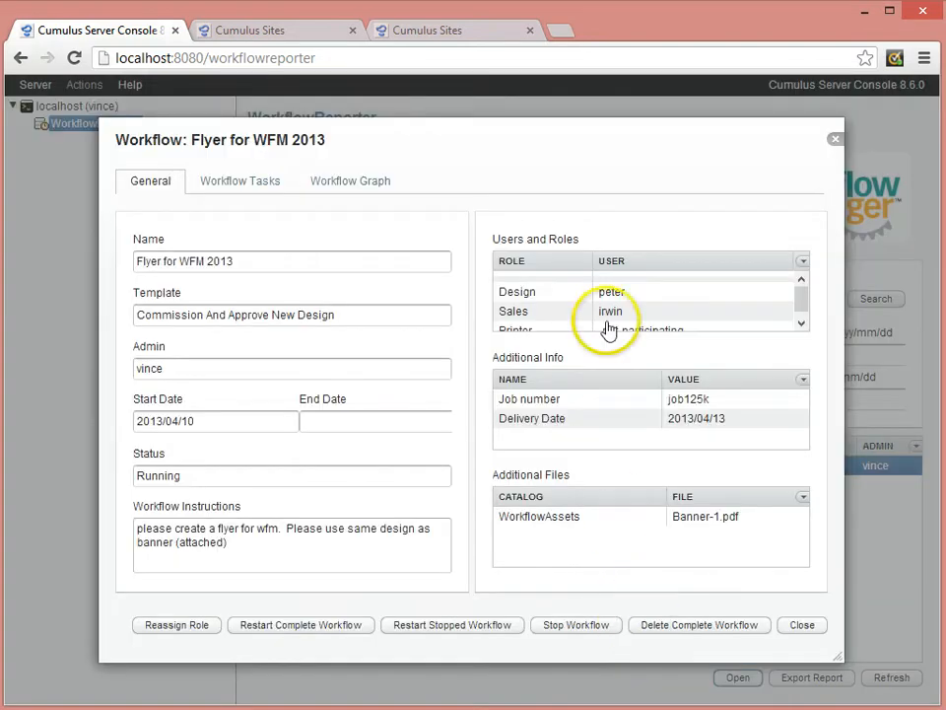
Review the workflow's general details: users and roles, additional files, instructions, and start and end dates.
drag(801, 308, 802, 322)
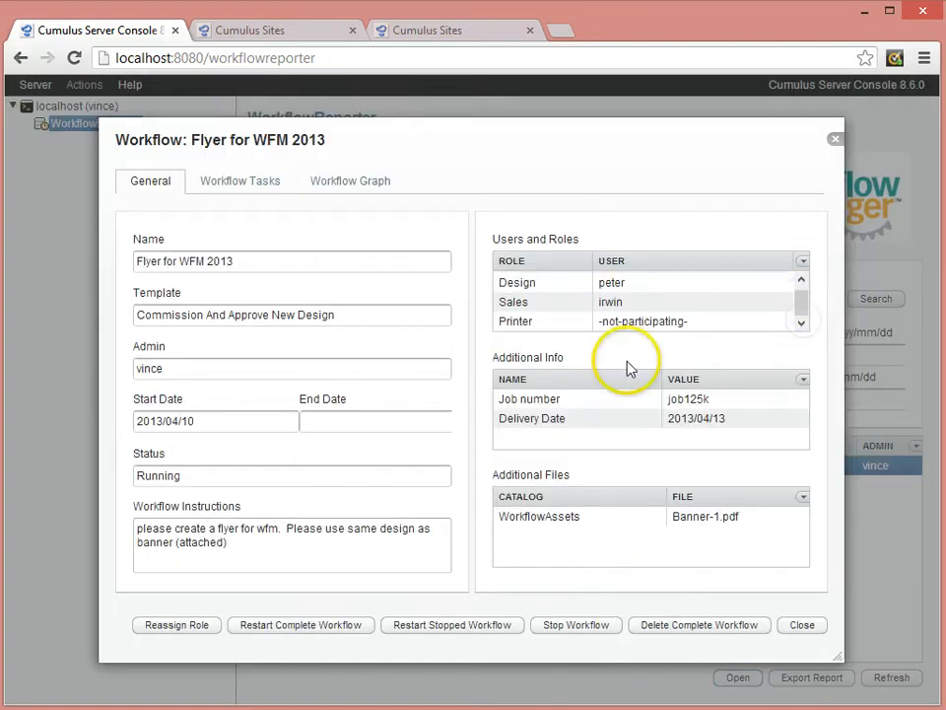
click(569, 523)
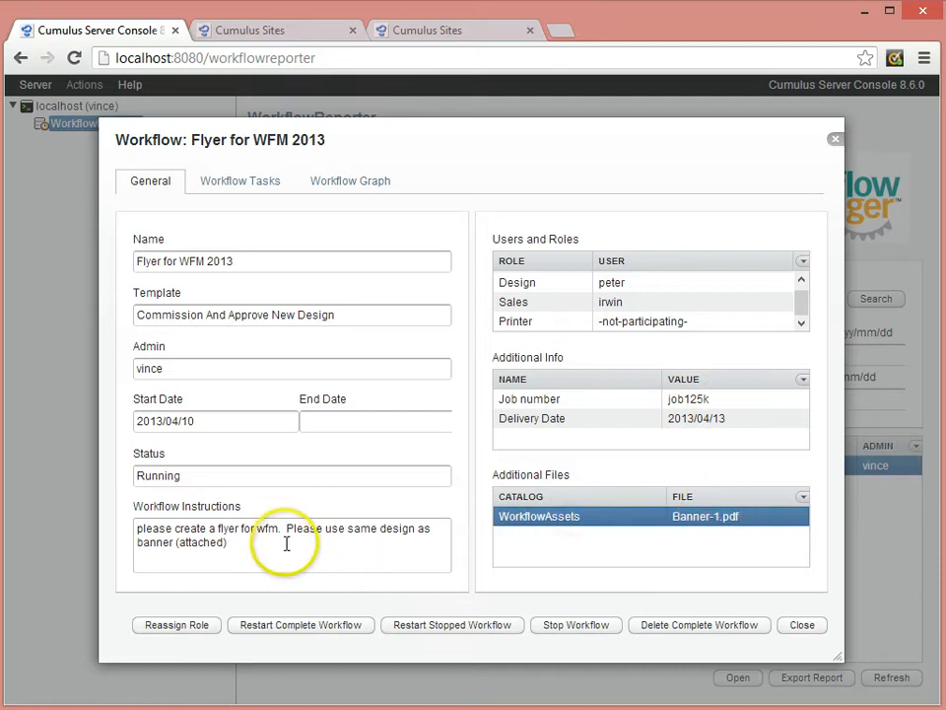
drag(285, 543, 110, 516)
drag(219, 418, 109, 414)
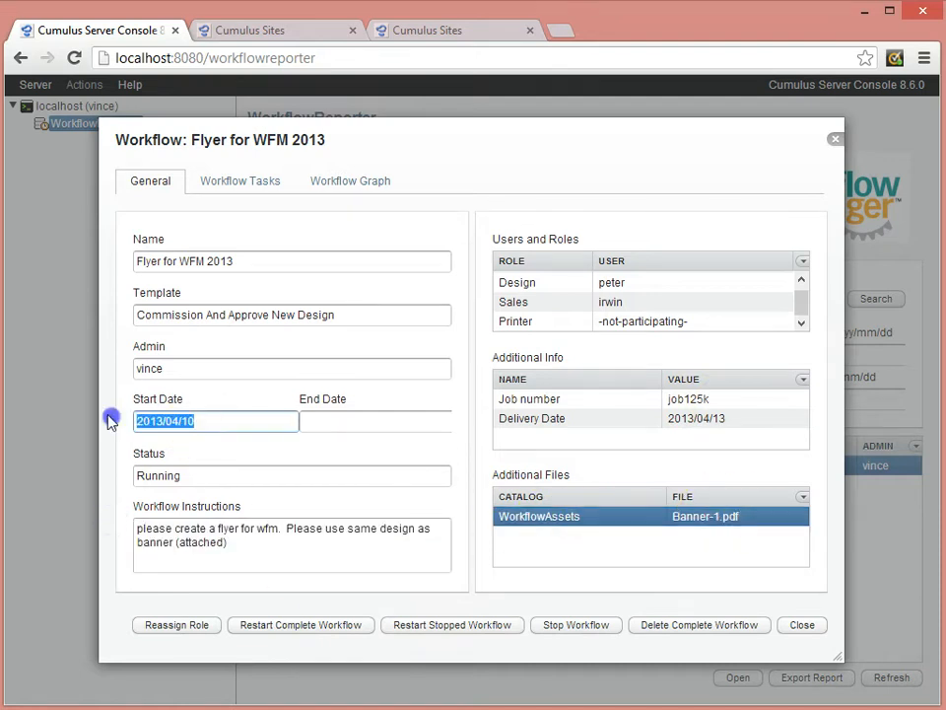
click(371, 409)
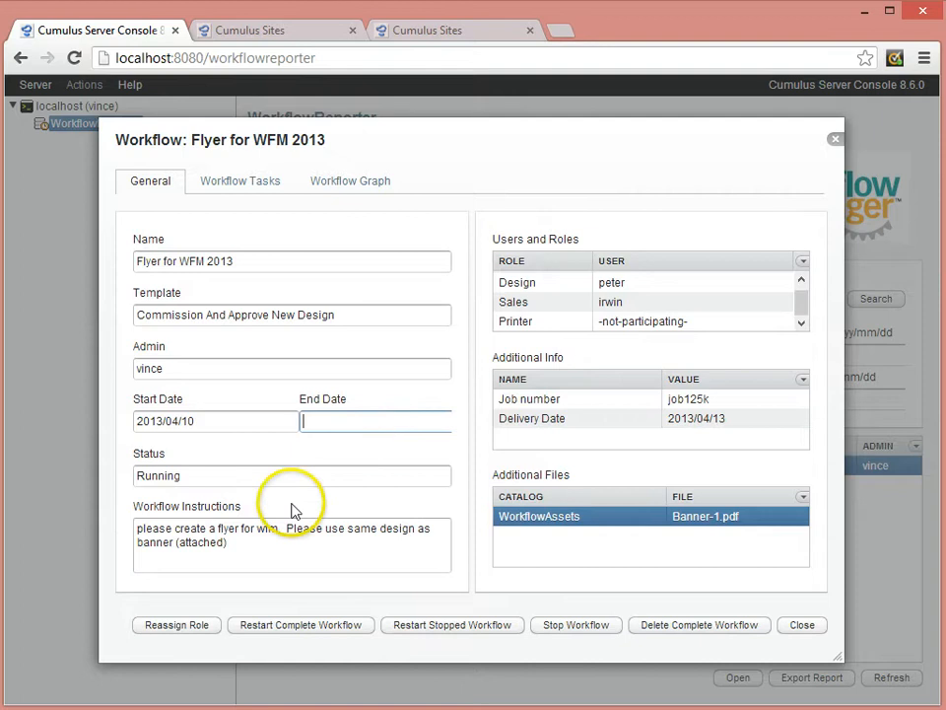
Examine the status of the workflow's tasks and open the details of the Create New Design task.
click(256, 189)
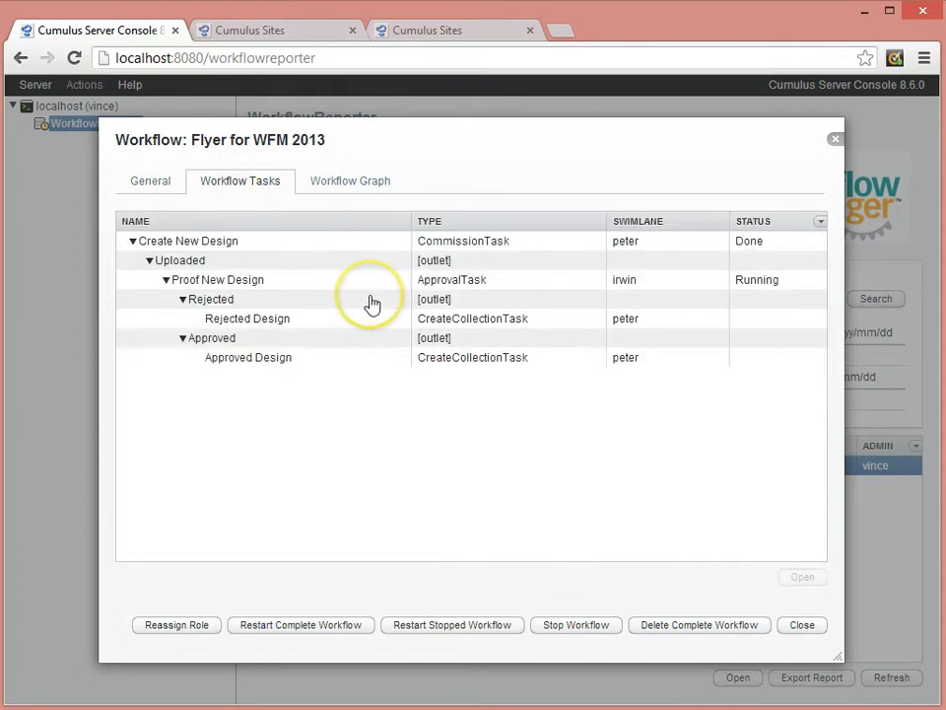
click(228, 245)
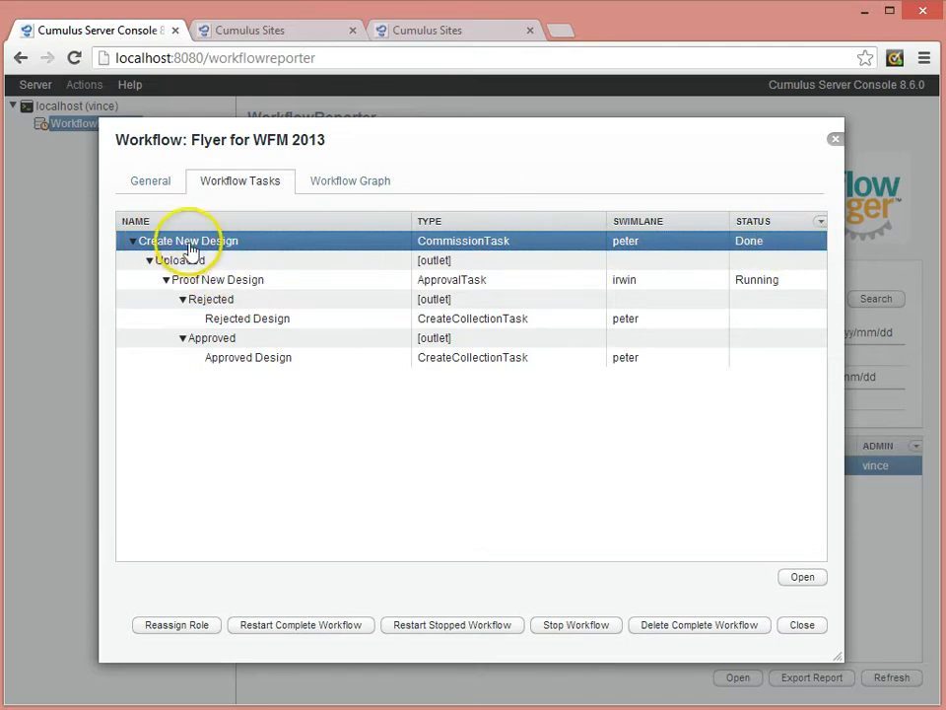
click(187, 285)
click(253, 243)
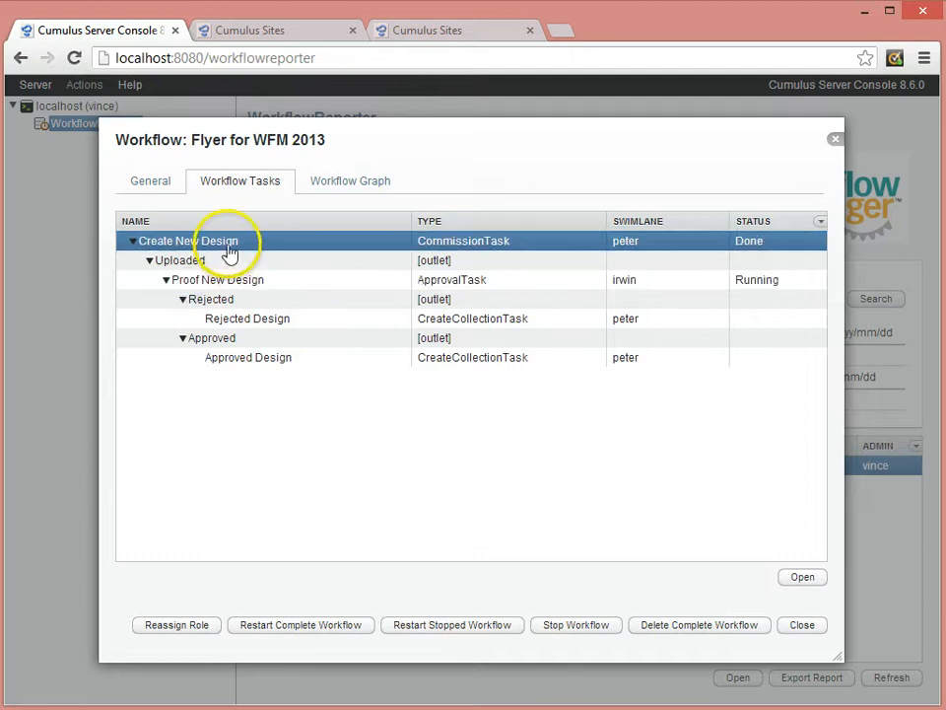
click(811, 580)
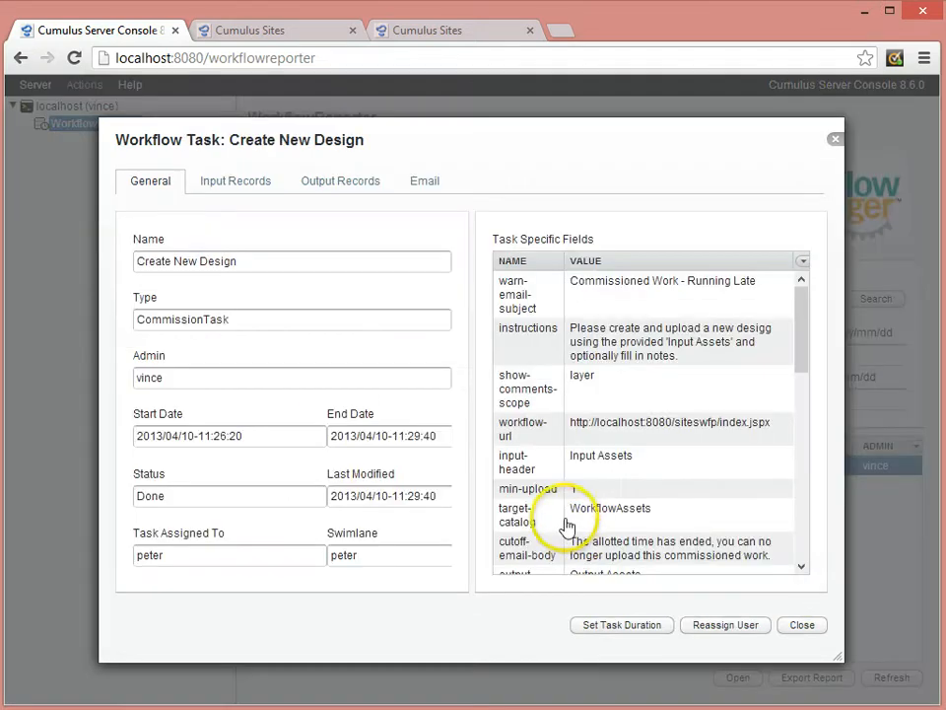
Check the task's input and output records and open the uploaded WorkflowManagerBrief_Final-P.pdf record.
click(265, 188)
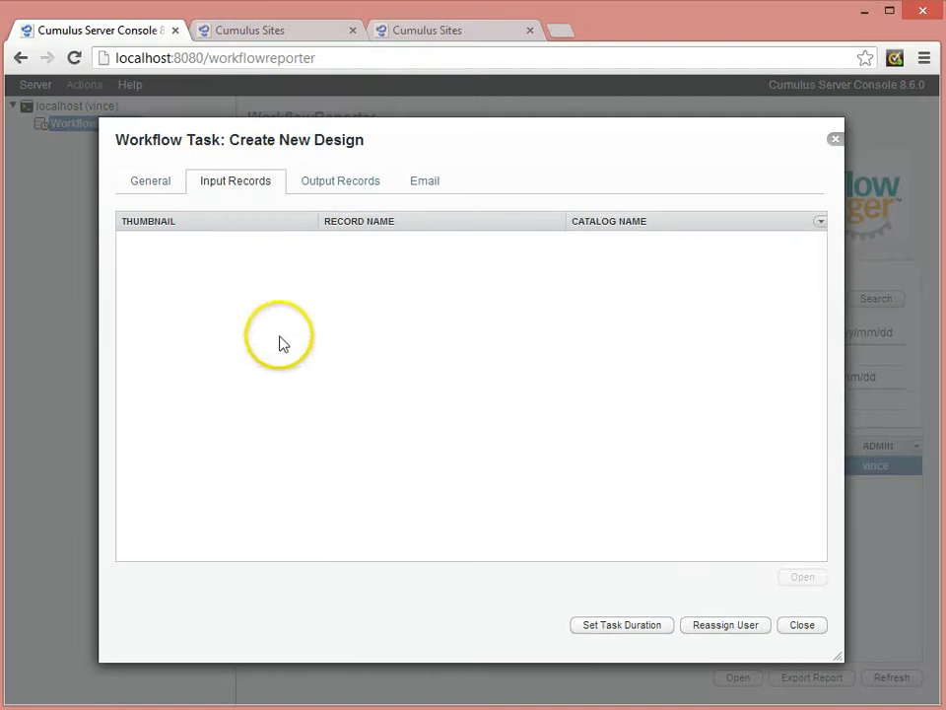
click(353, 186)
click(186, 268)
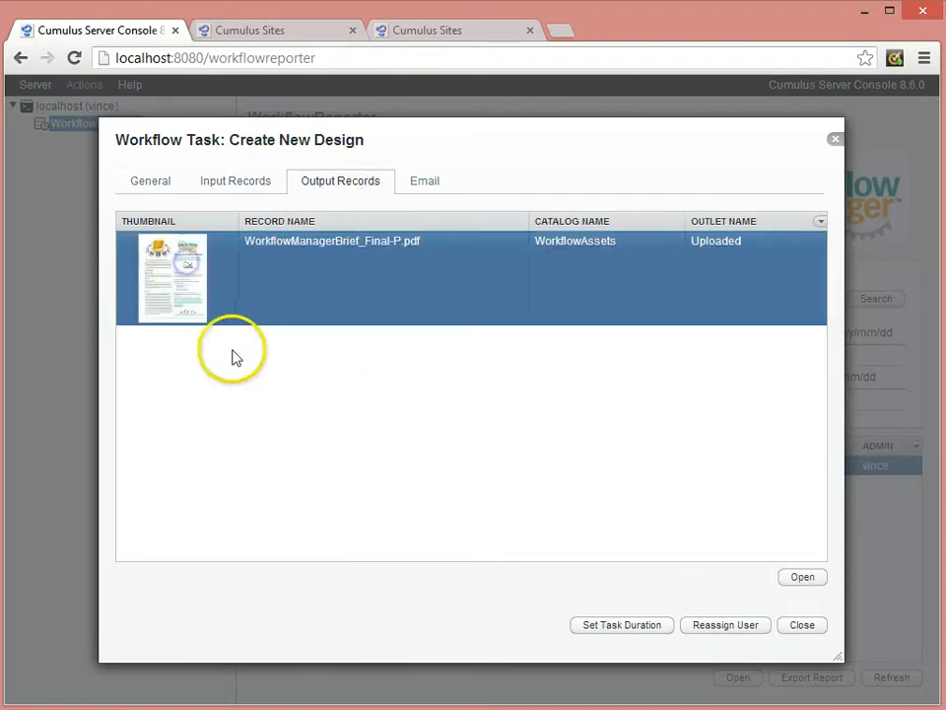
click(803, 579)
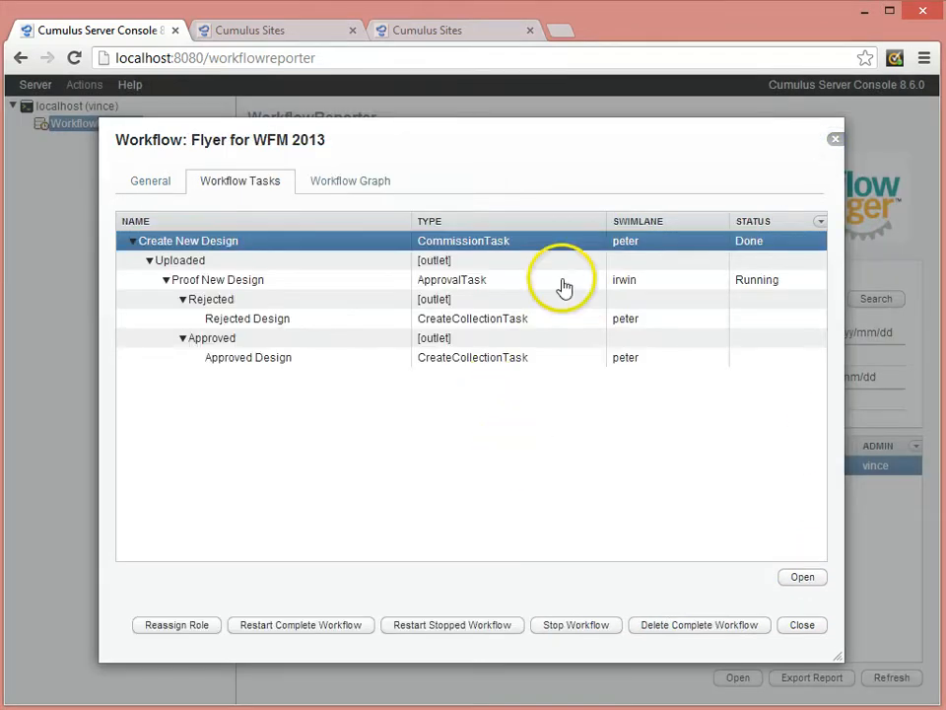
Check the Proof New Design task's status and view the workflow graph in an enlarged dialog.
click(779, 279)
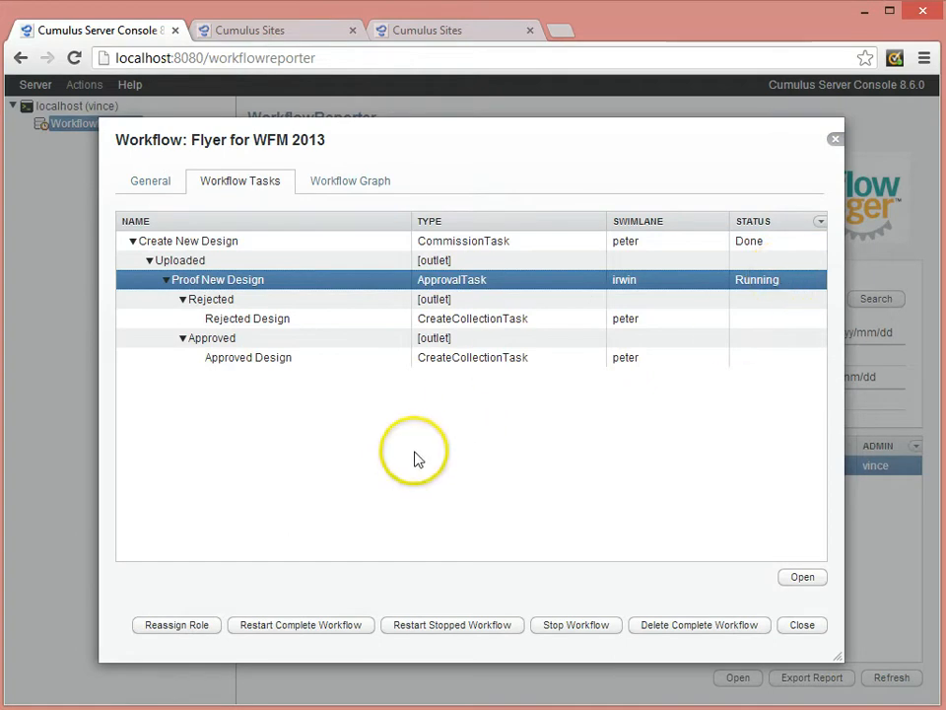
click(373, 187)
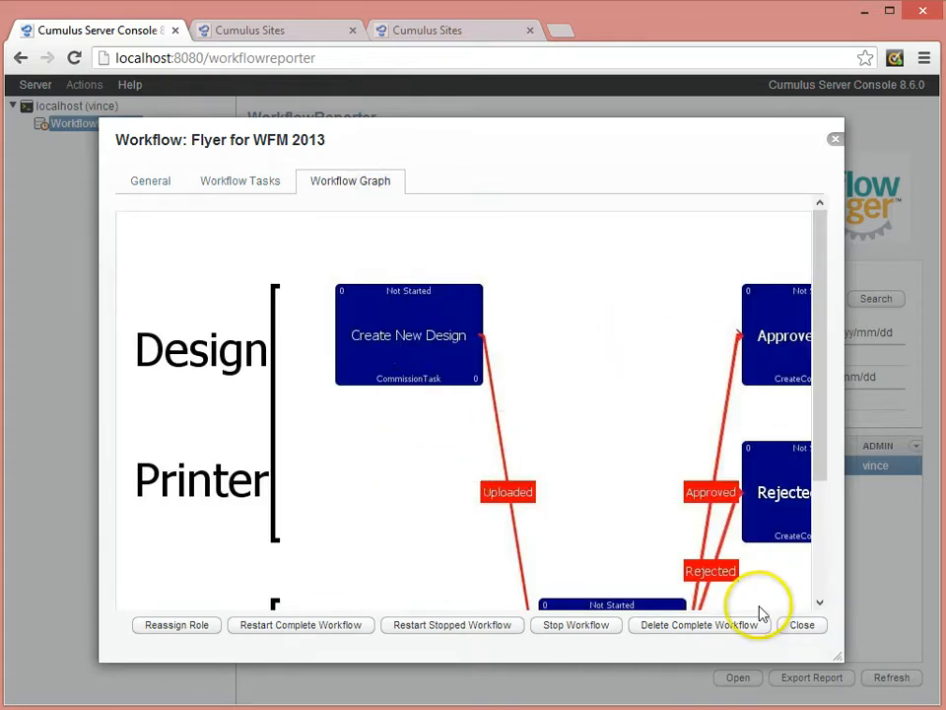
drag(839, 657, 942, 703)
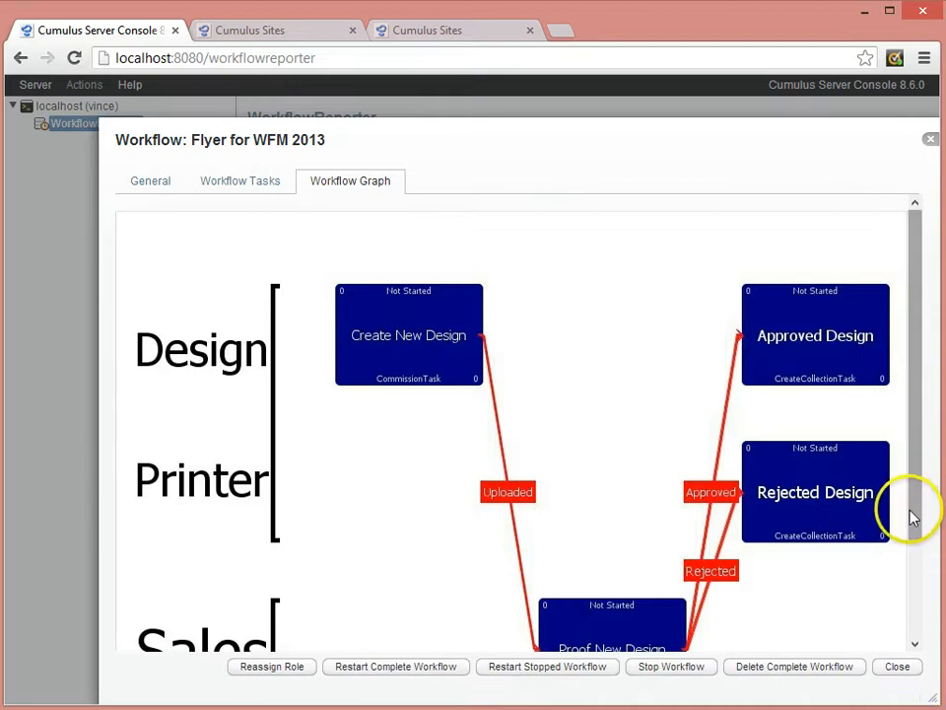
drag(913, 514, 933, 565)
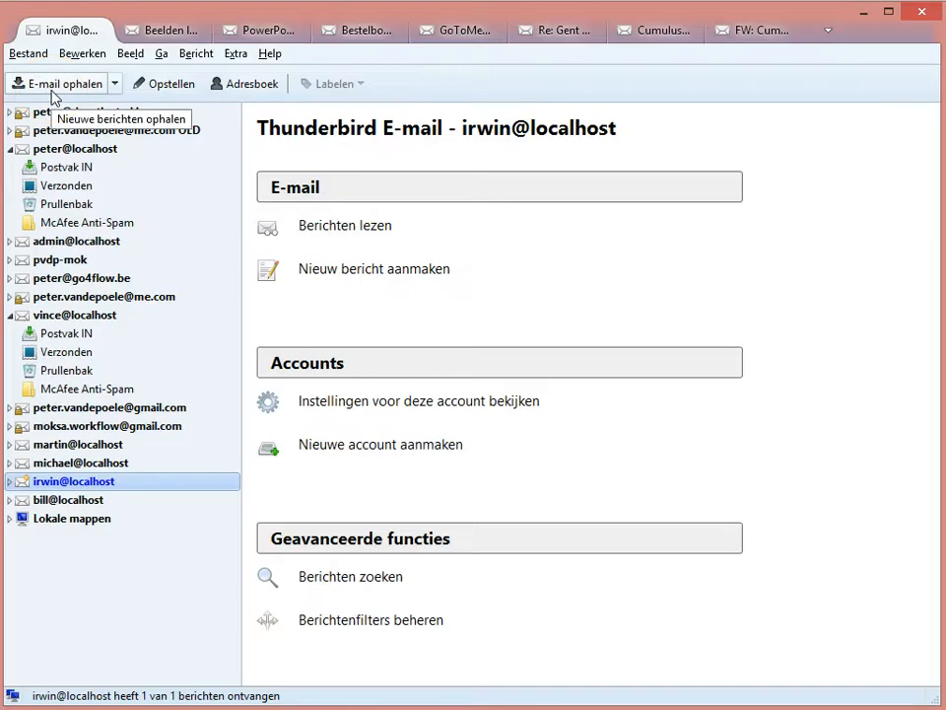
In Thunderbird, open the Flyer for WFM 2013: Proof New Design message in the sales approver's inbox and follow its approval link.
click(12, 482)
click(103, 499)
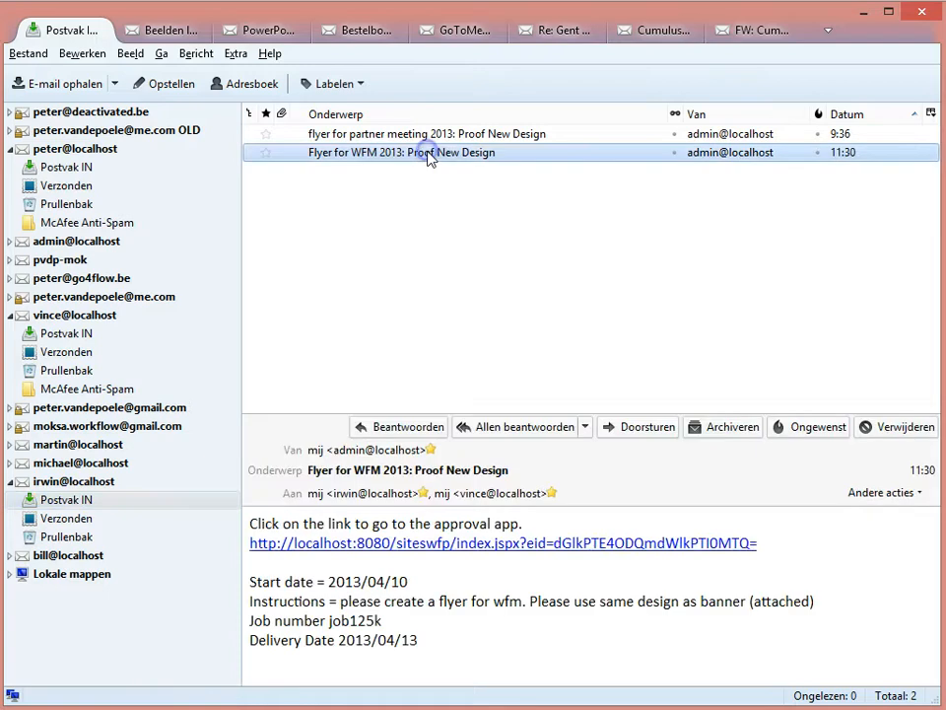
double_click(427, 154)
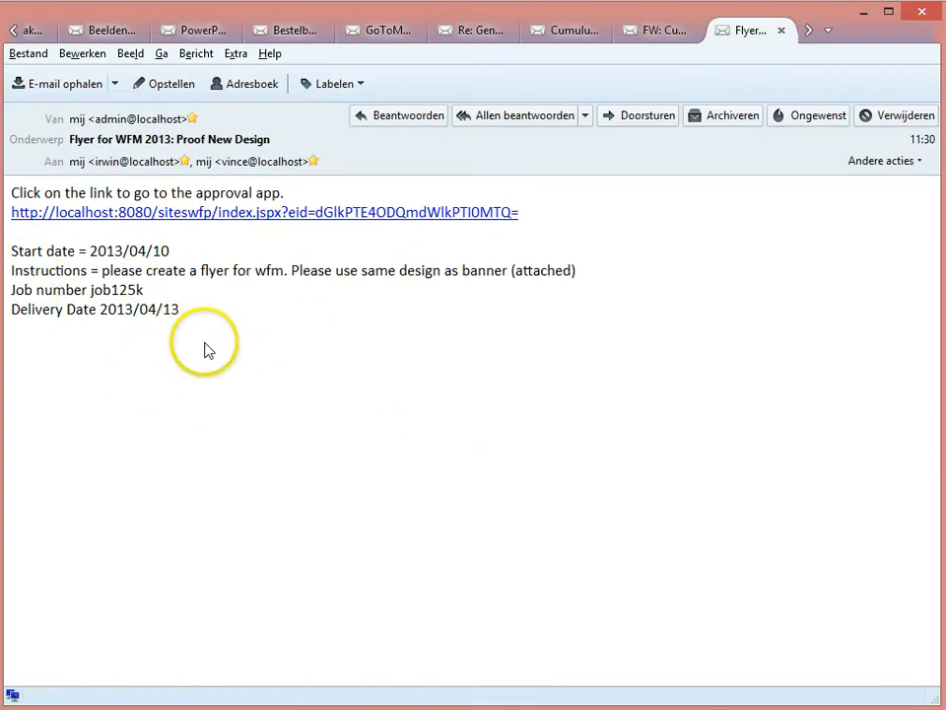
click(399, 213)
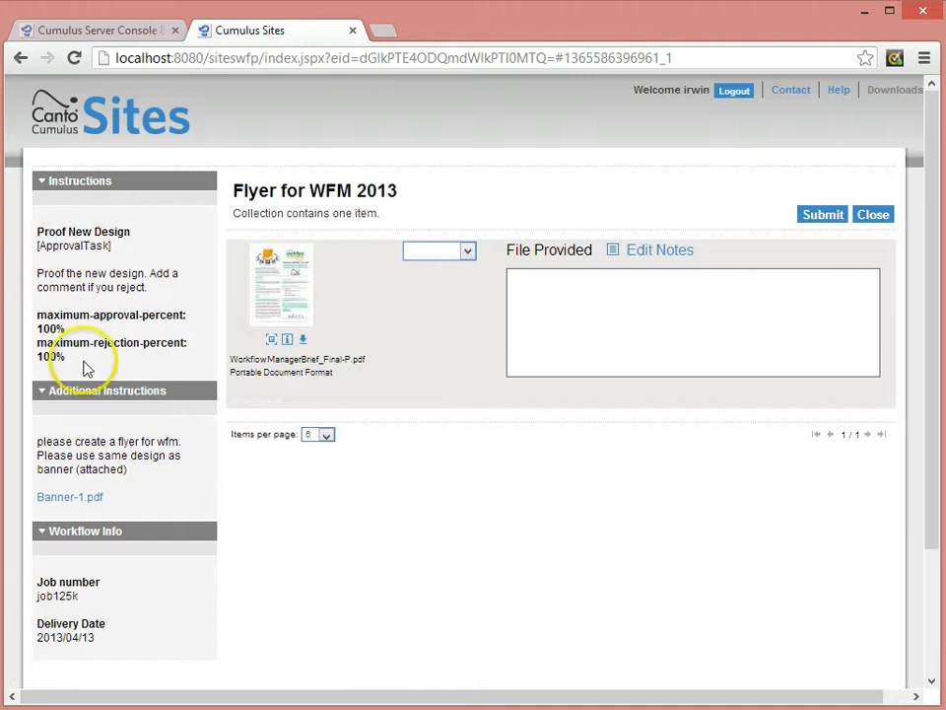
Read the Proof New Design instructions and preview the WorkflowManagerBrief_Final-P.pdf design.
drag(38, 273, 167, 286)
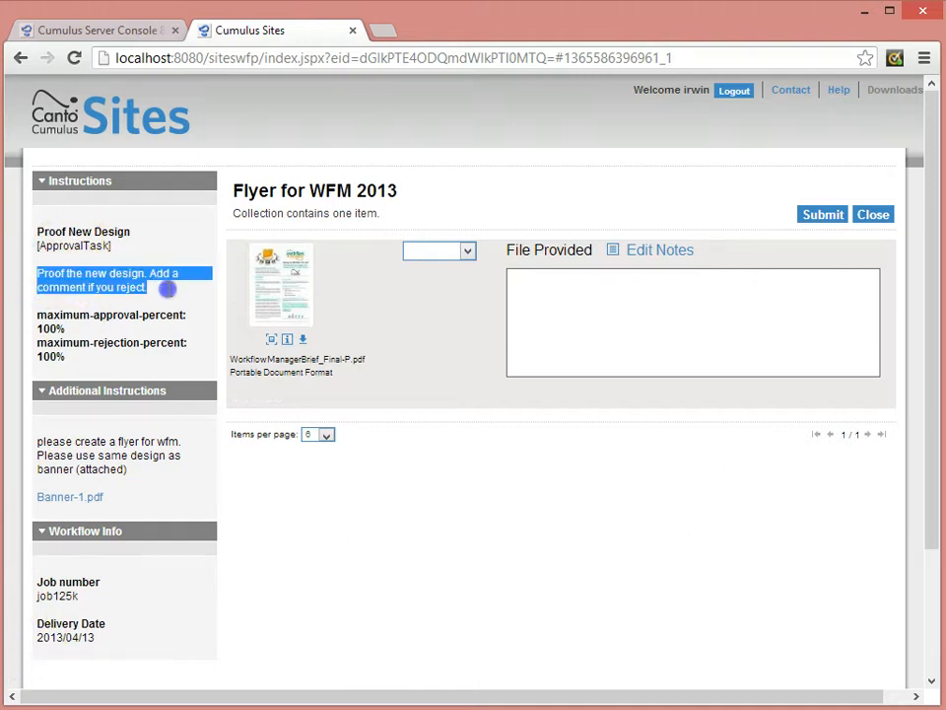
click(183, 295)
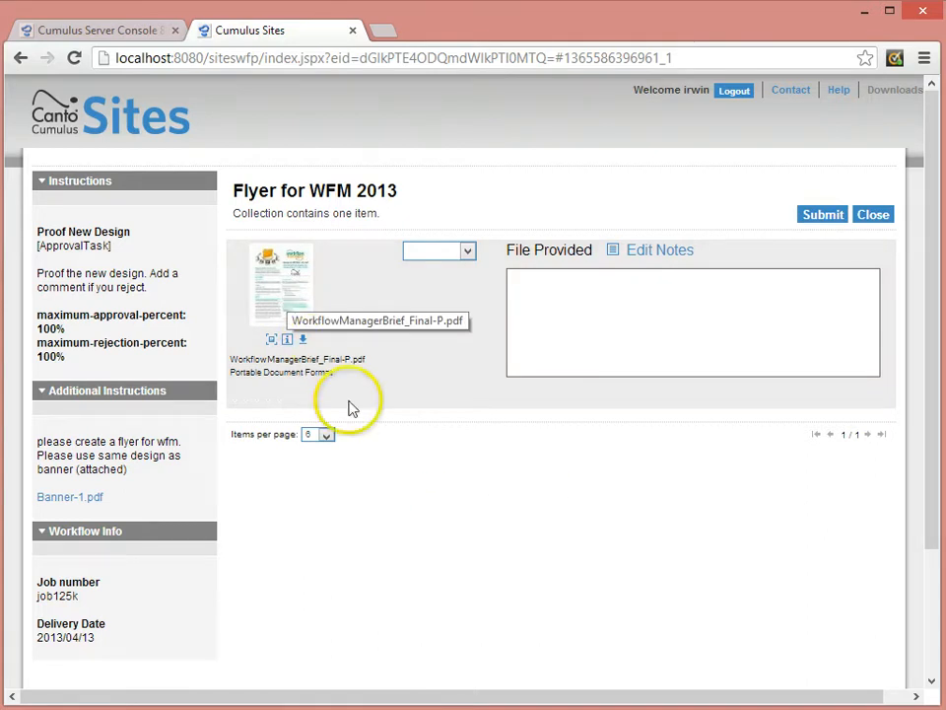
click(273, 340)
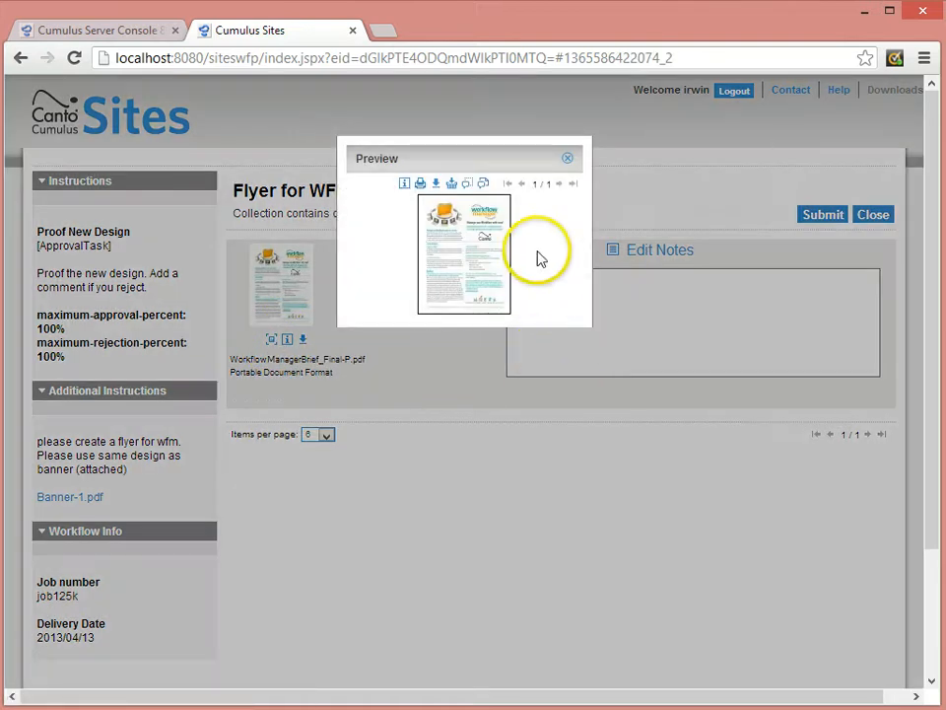
click(568, 160)
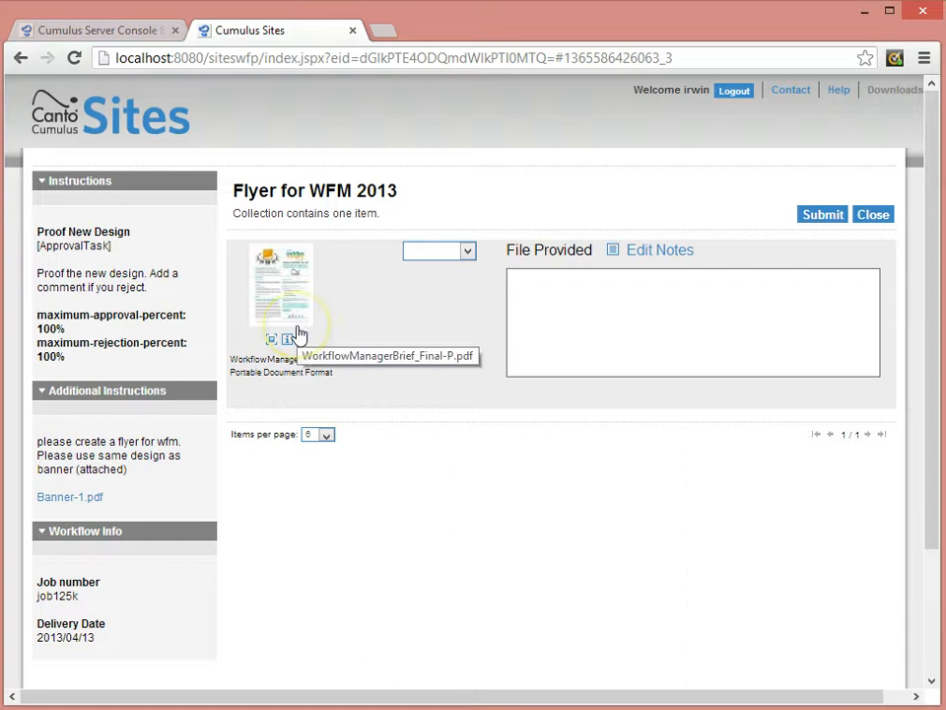
Approve the WorkflowManagerBrief_Final-P.pdf design with the comment "good job" and submit the Proof New Design task.
click(469, 253)
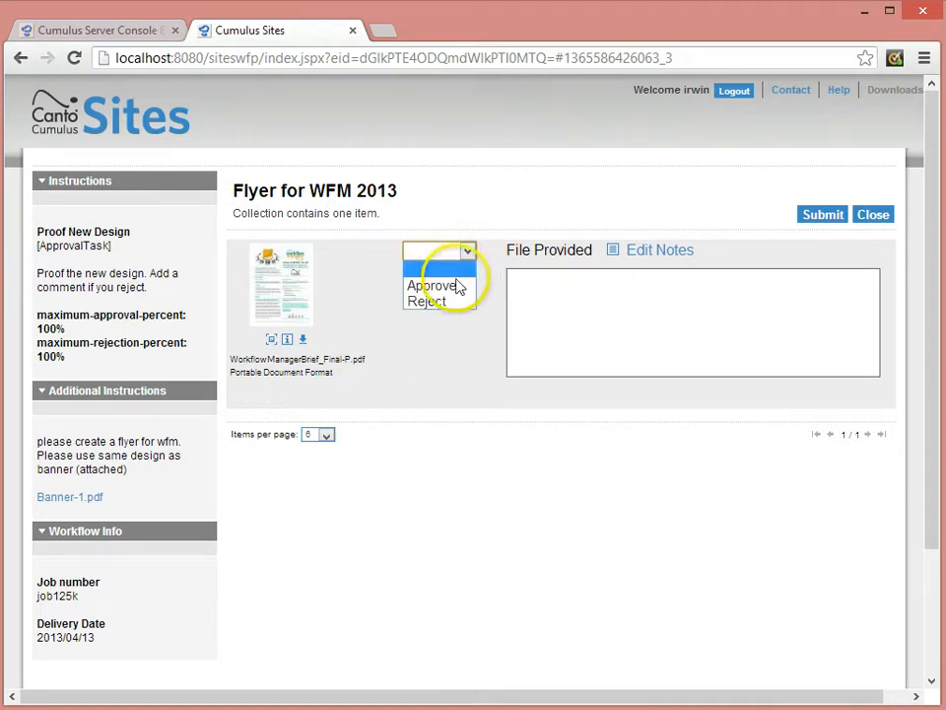
click(454, 287)
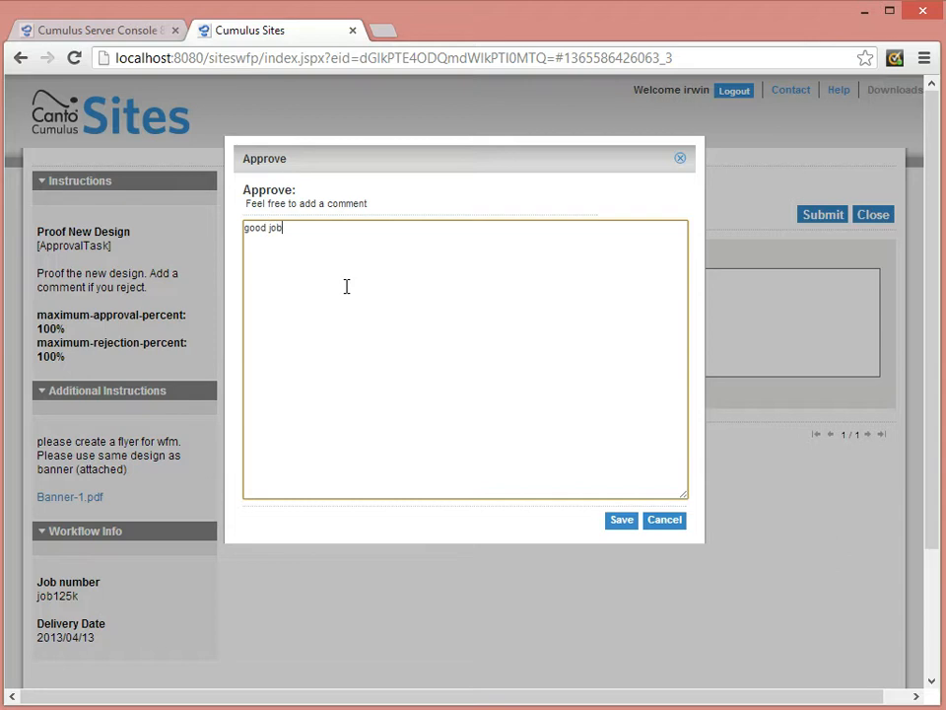
click(615, 525)
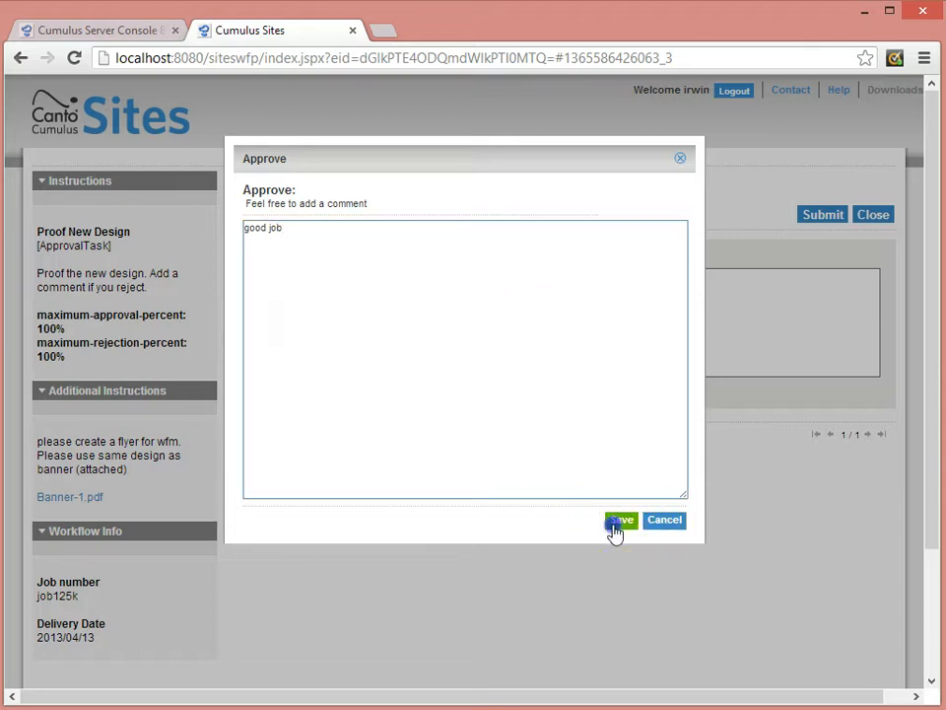
click(600, 466)
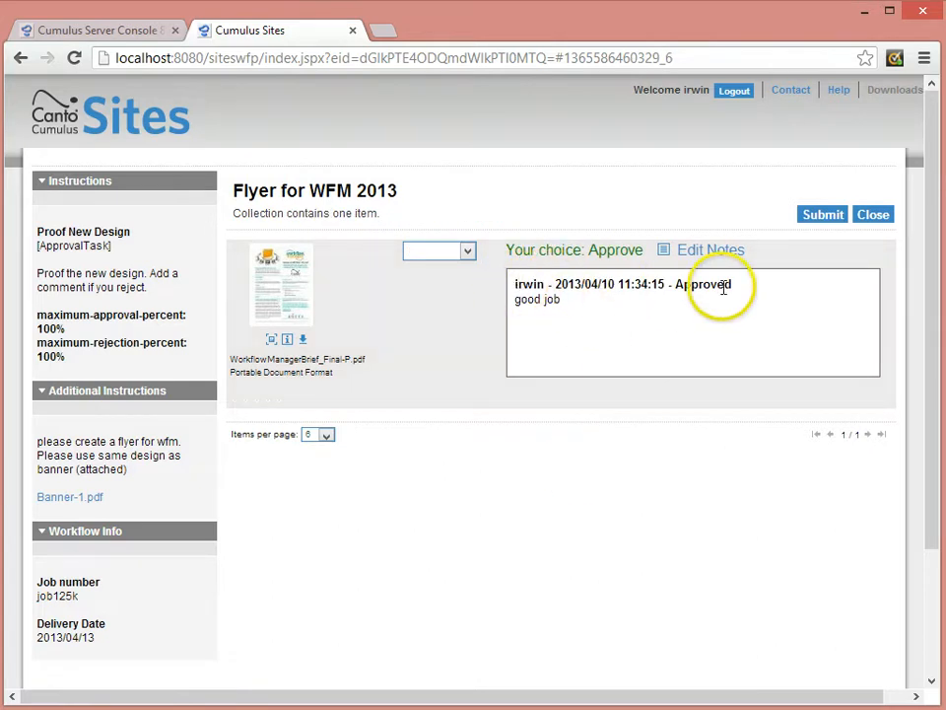
click(830, 217)
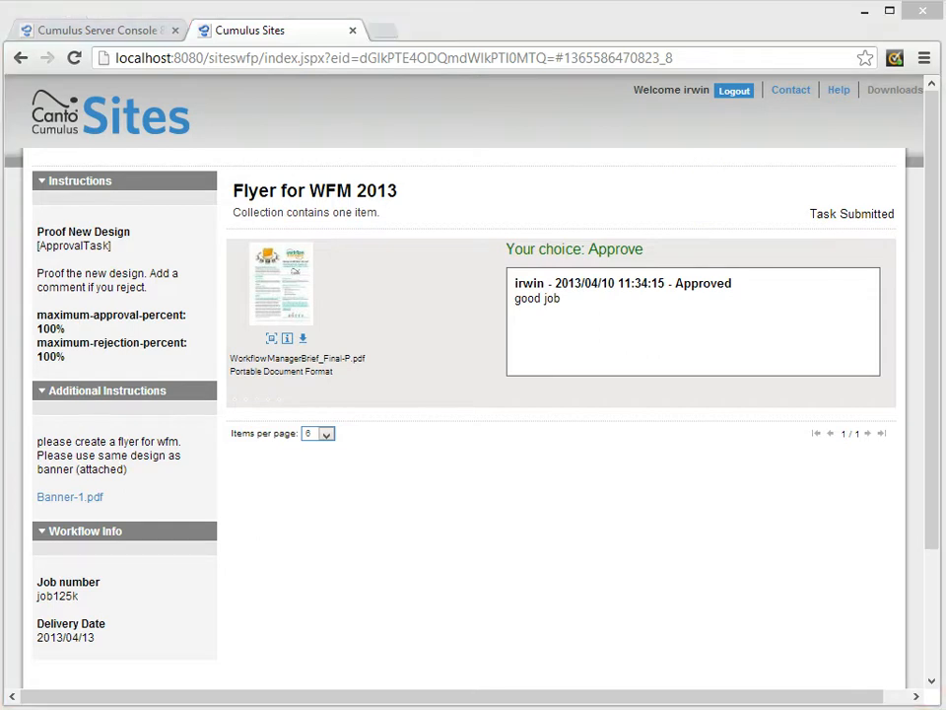
Review the Commission And Approve New Design workflow graph in the Server Console and close its window.
click(387, 321)
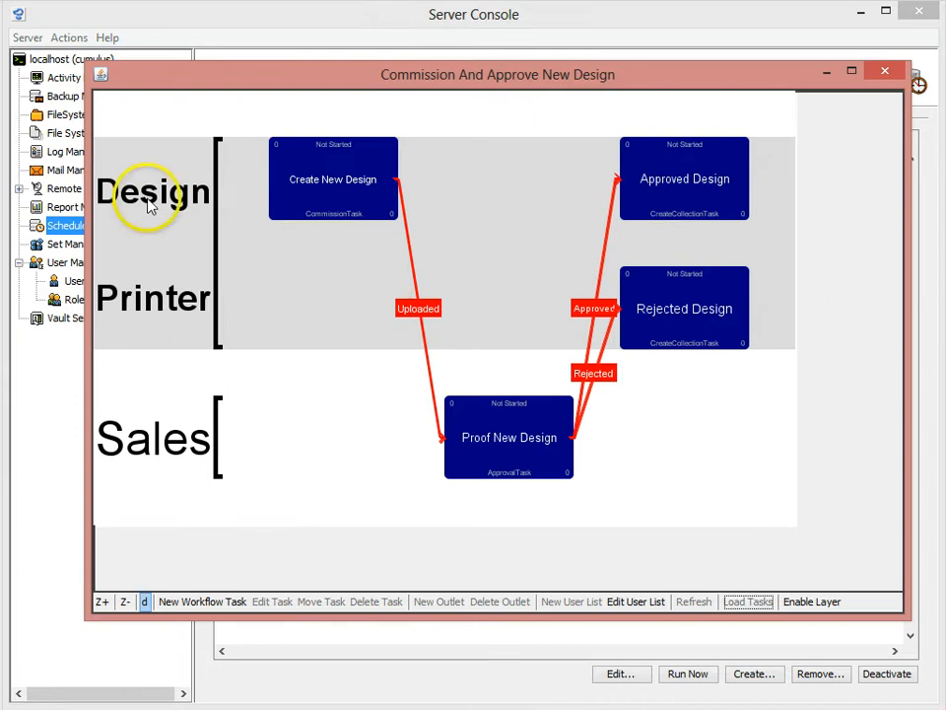
click(884, 73)
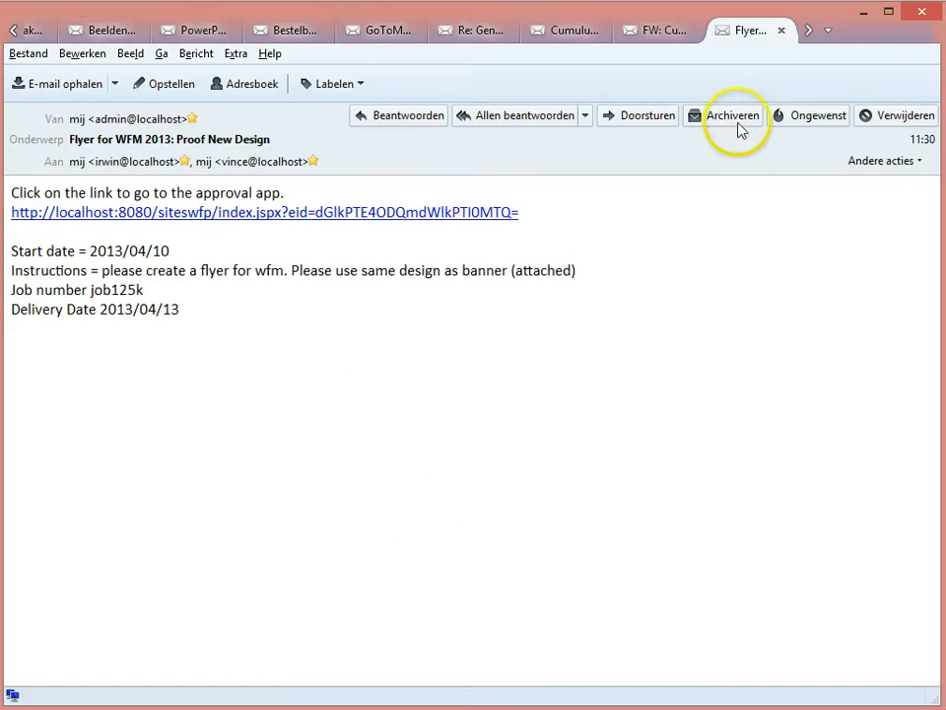
In Thunderbird, close the proof message, fetch the designer's mail and read Flyer for WFM 2013: Approved Design Collection.
click(781, 33)
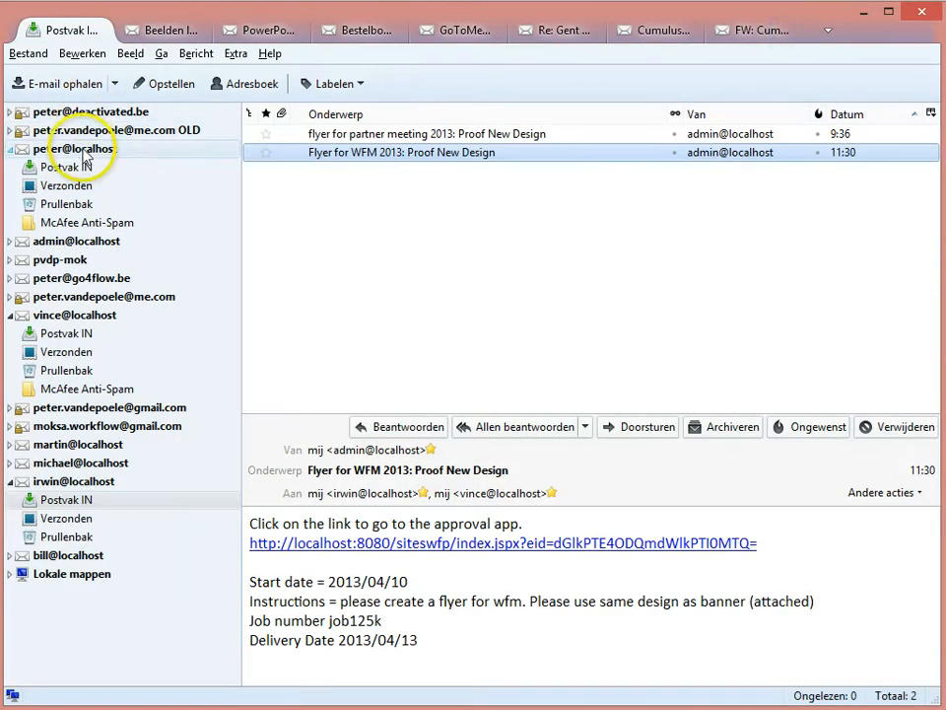
click(98, 146)
click(71, 84)
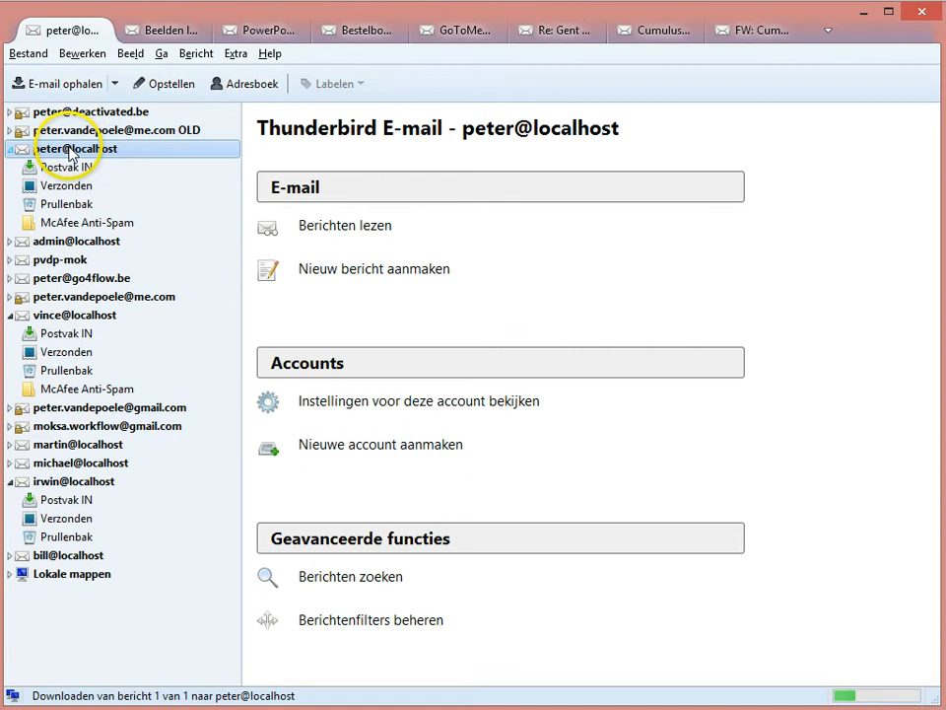
click(69, 167)
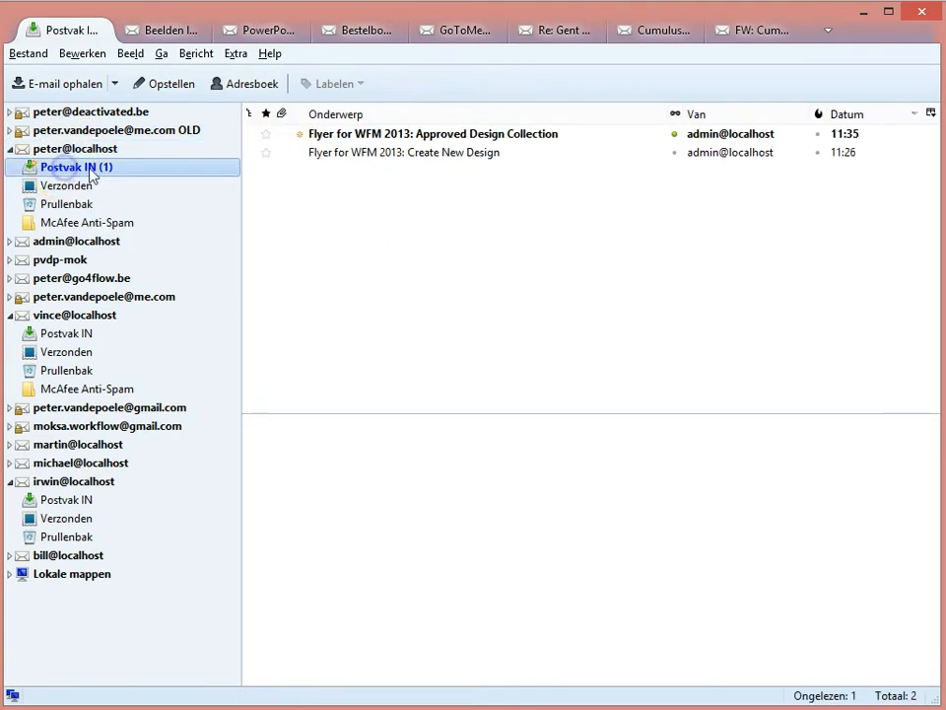
click(450, 138)
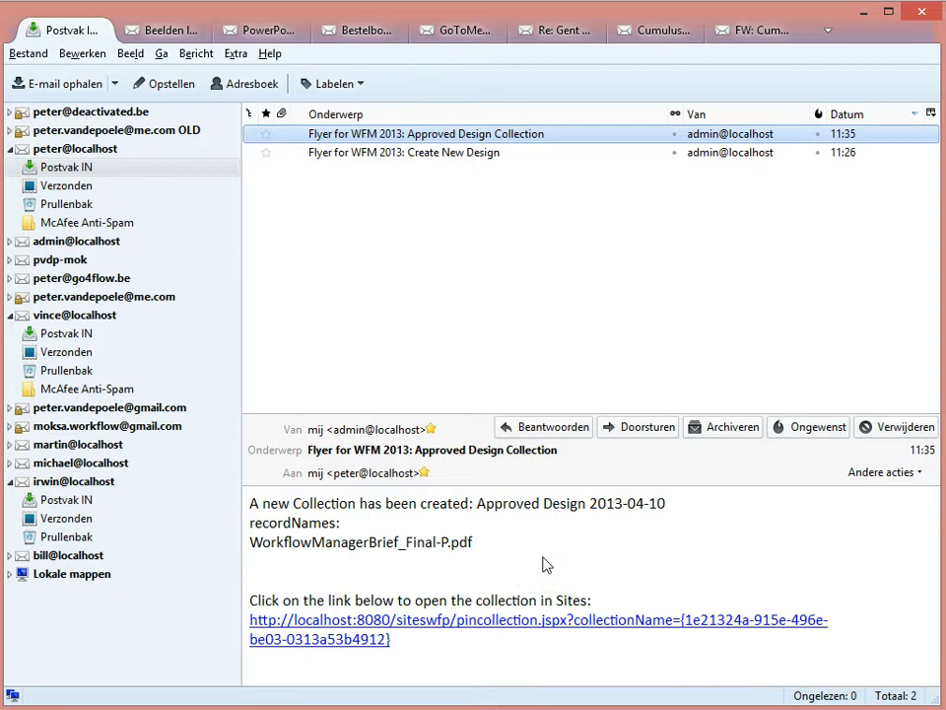
Read the Commissioned Work Finished, Approval finished: Proof New Design and Flyer for WFM 2013: Proof New Design messages in the workflow administrator's inbox.
click(51, 315)
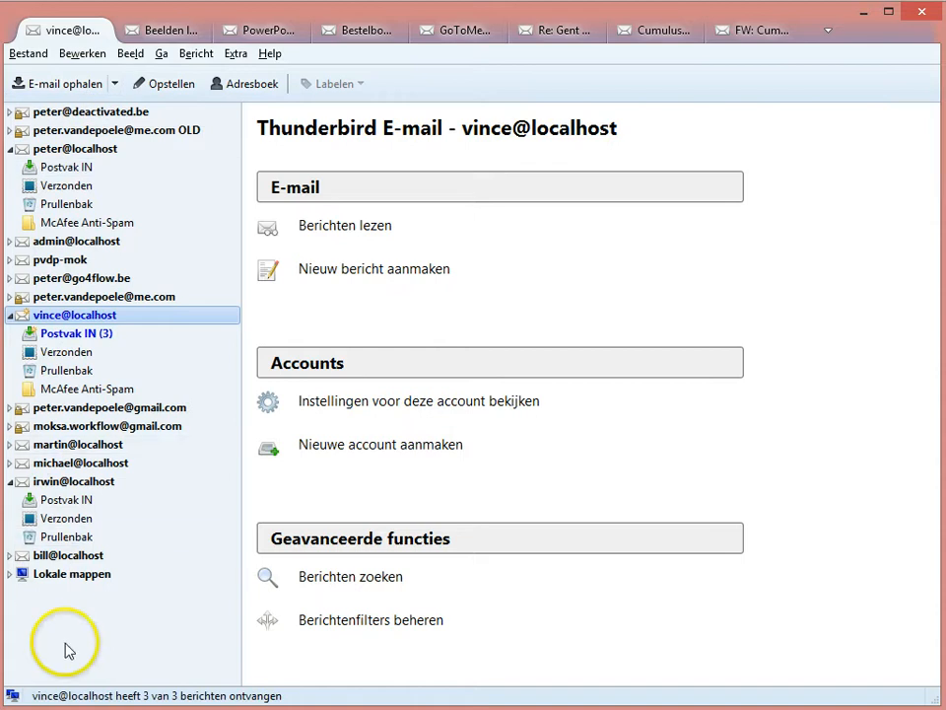
click(91, 333)
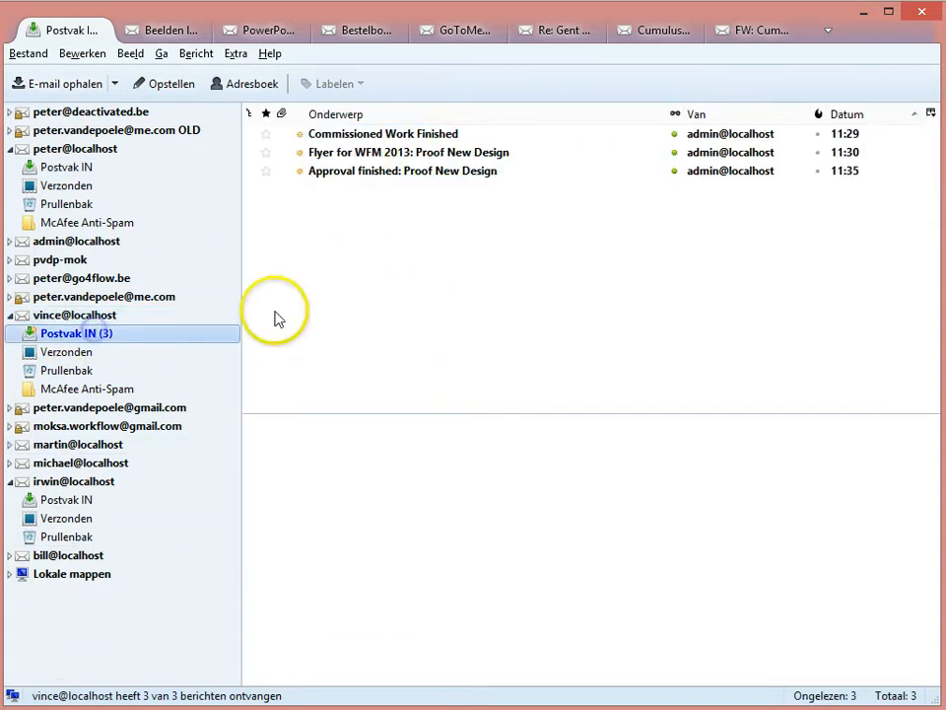
click(412, 138)
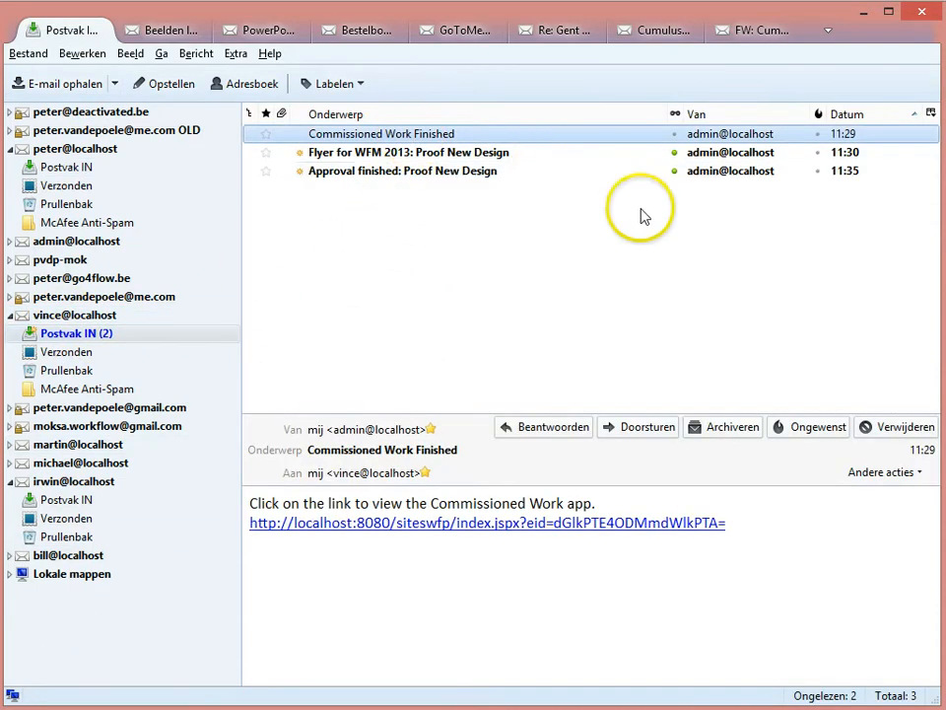
click(456, 176)
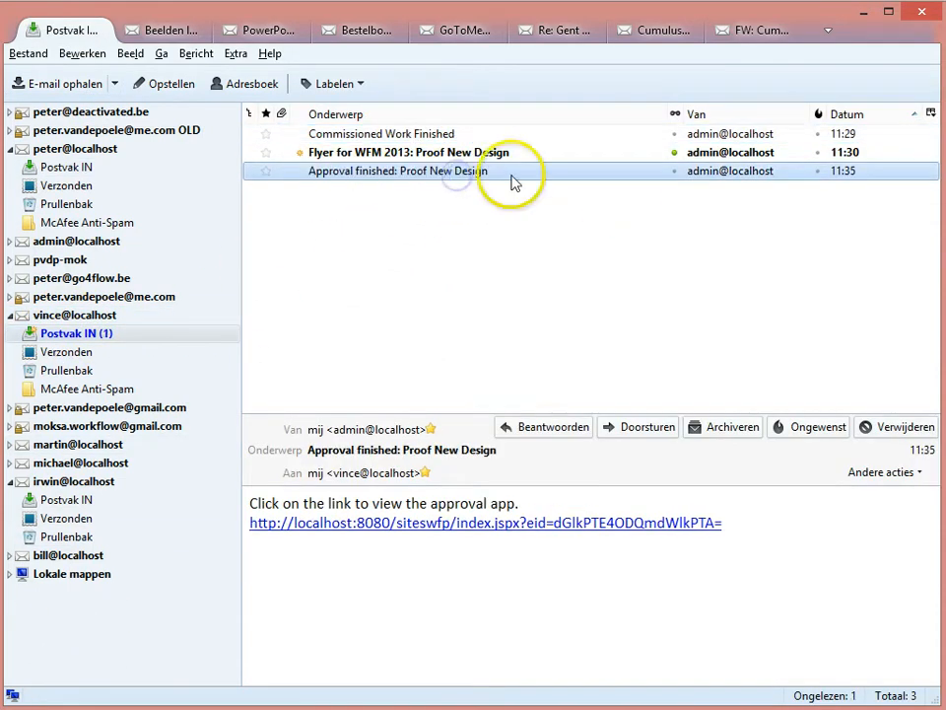
click(489, 156)
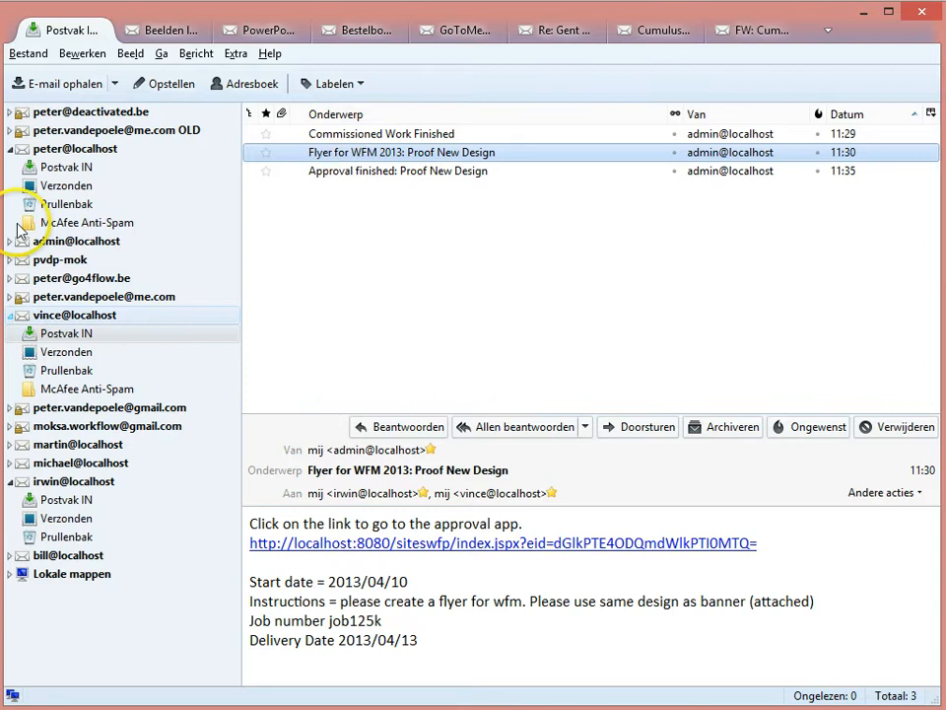
click(44, 167)
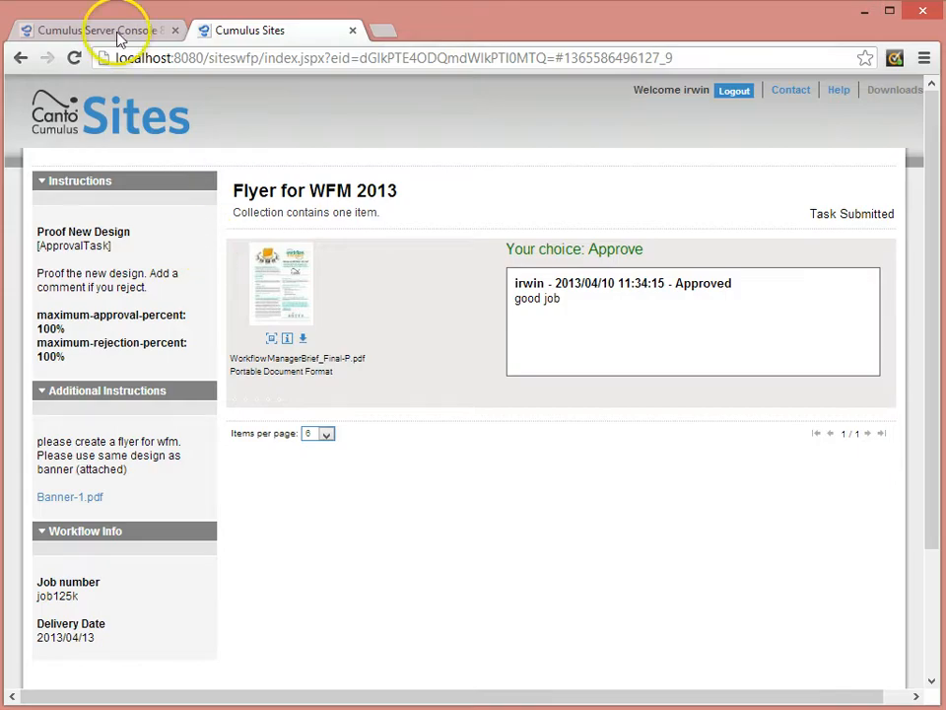
Refresh WorkflowReporter in the browser and check the end date, status and tasks of the Flyer for WFM 2013 workflow.
click(116, 32)
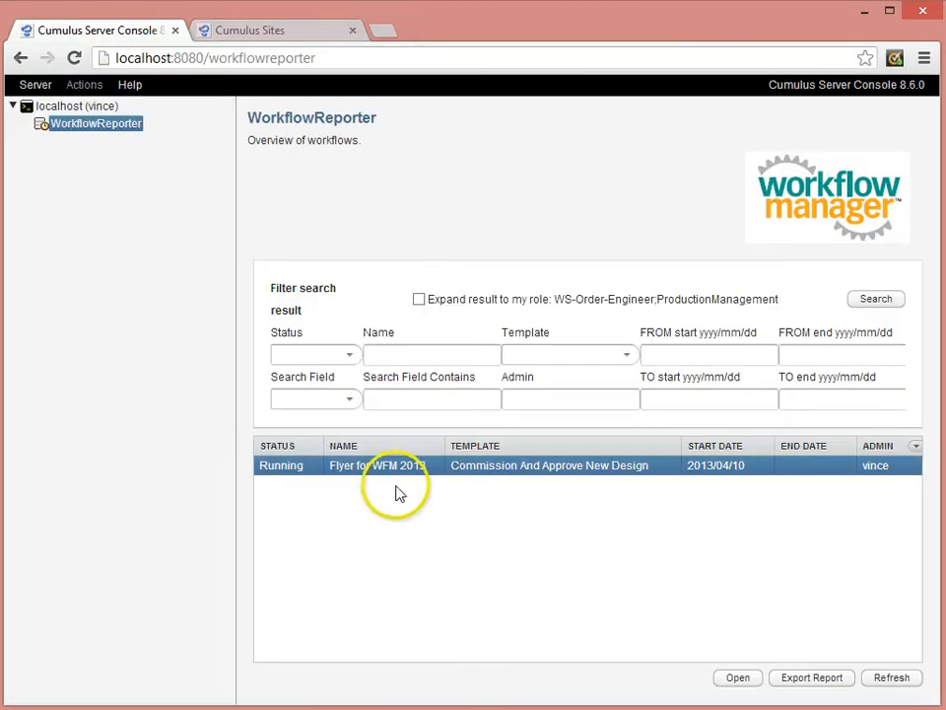
click(914, 681)
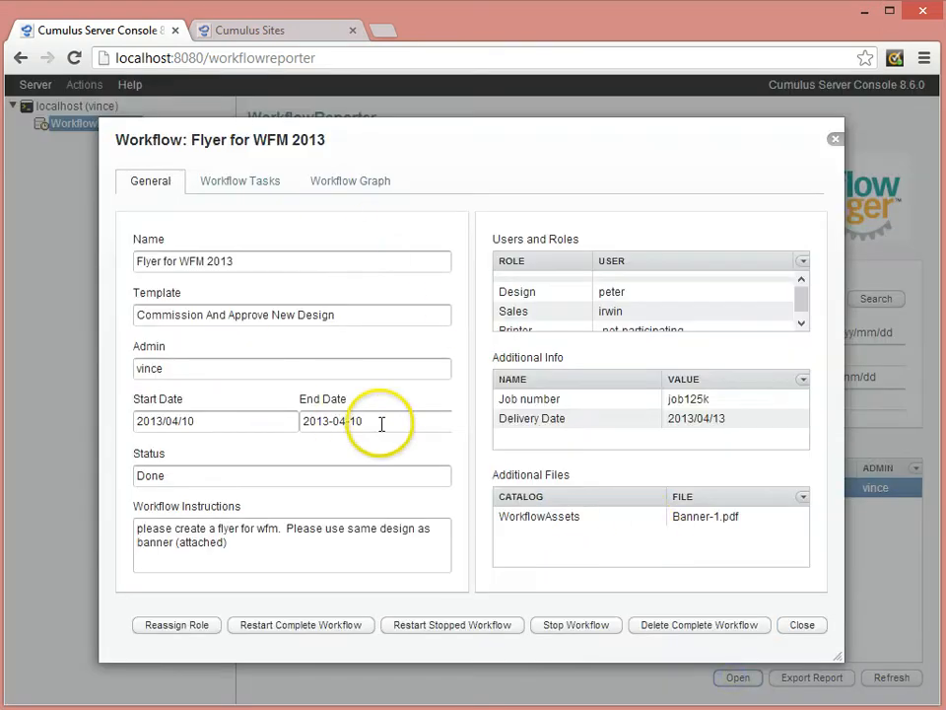
drag(381, 422, 289, 417)
drag(196, 469, 42, 448)
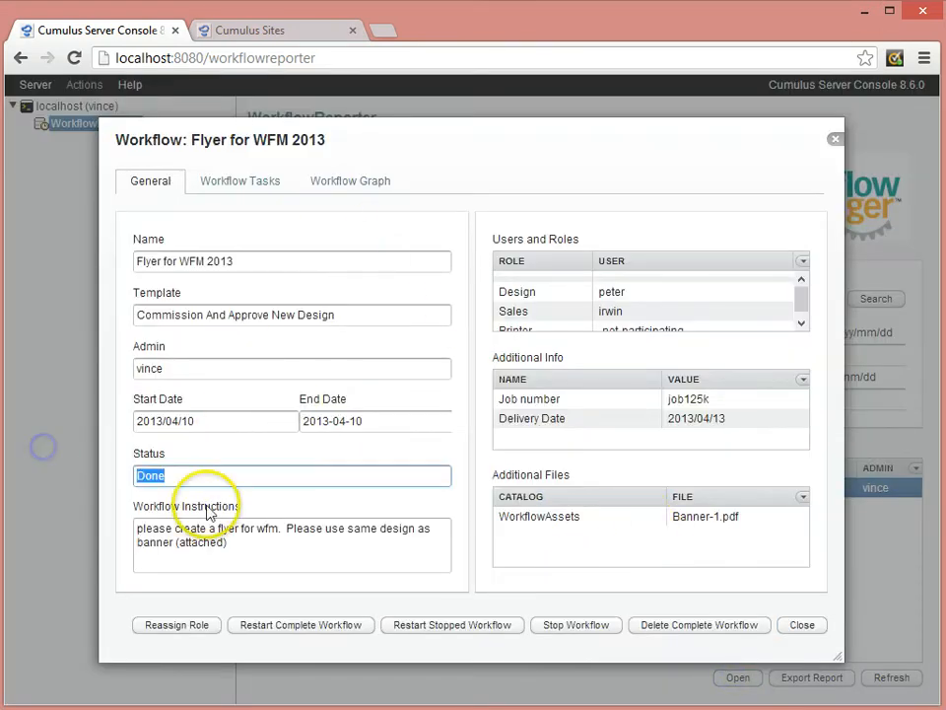
click(241, 179)
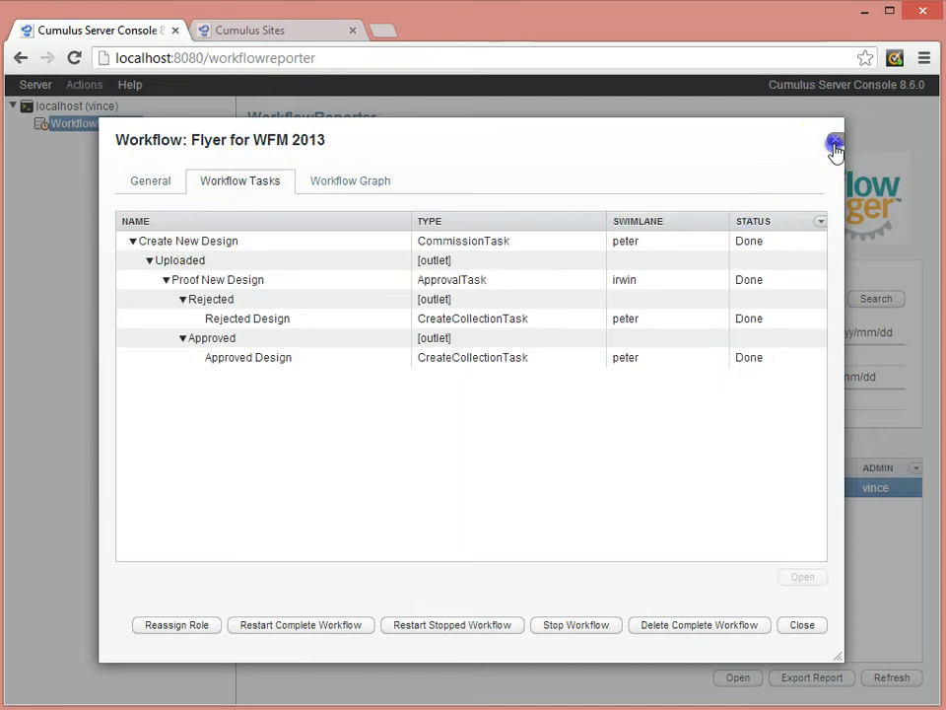
click(836, 143)
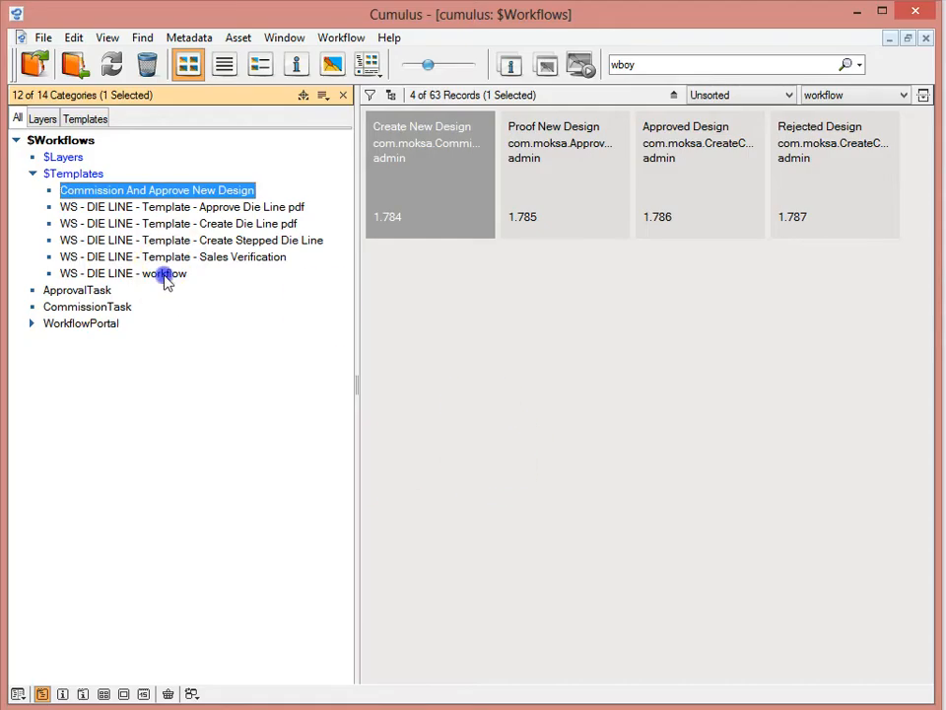
In the Cumulus client, select the WS - DIE LINE - workflow template and trace its graph from Sales Verification to Copy Final Die Line assets.
click(165, 275)
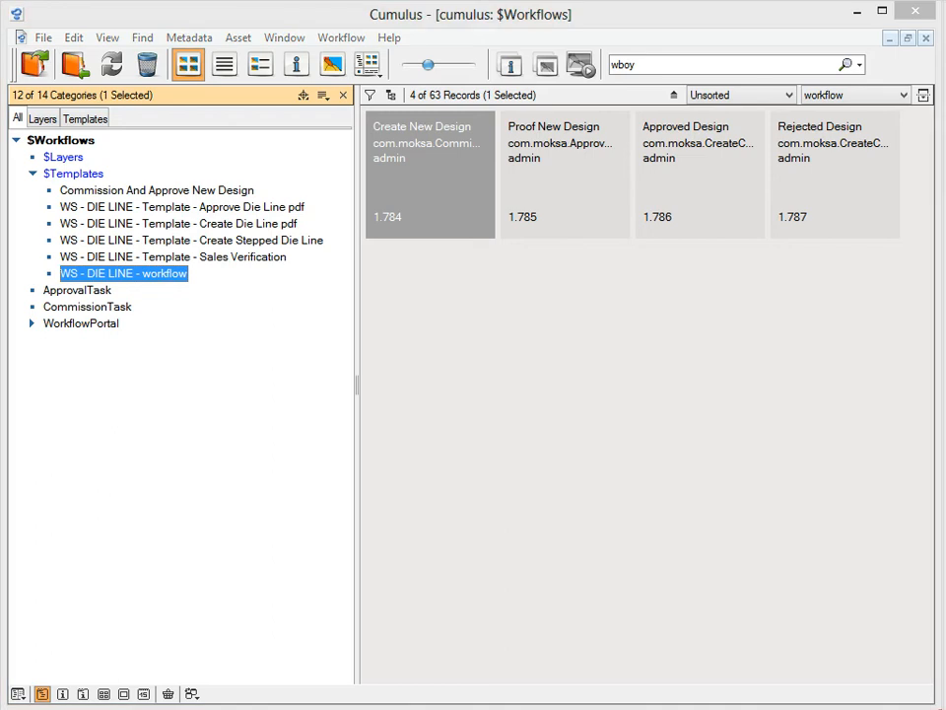
key(alt+Tab)
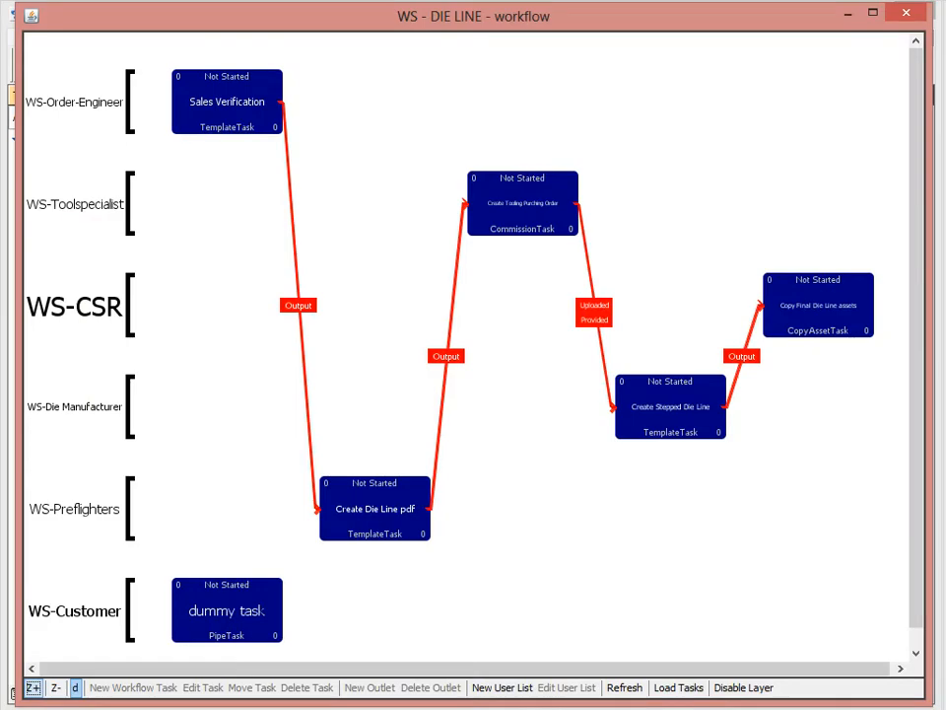
click(269, 119)
click(364, 507)
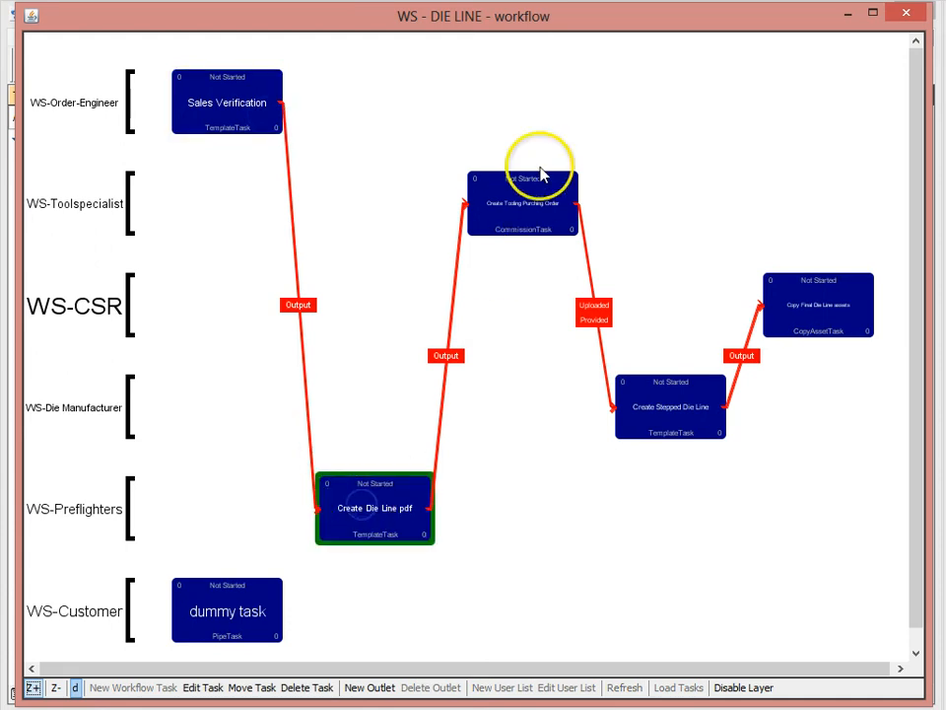
click(538, 196)
click(660, 397)
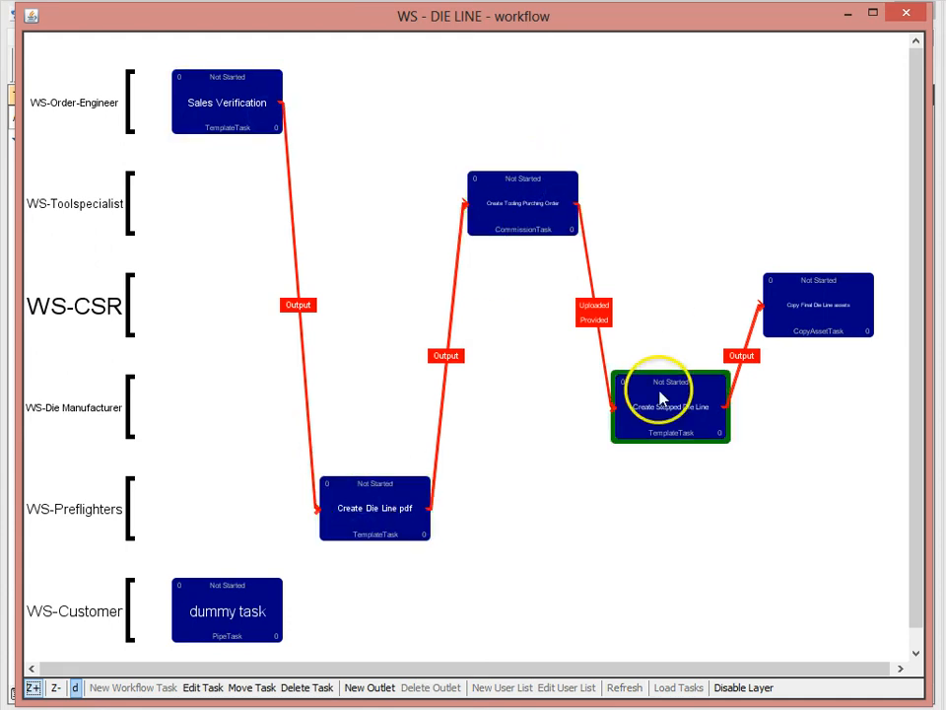
click(801, 318)
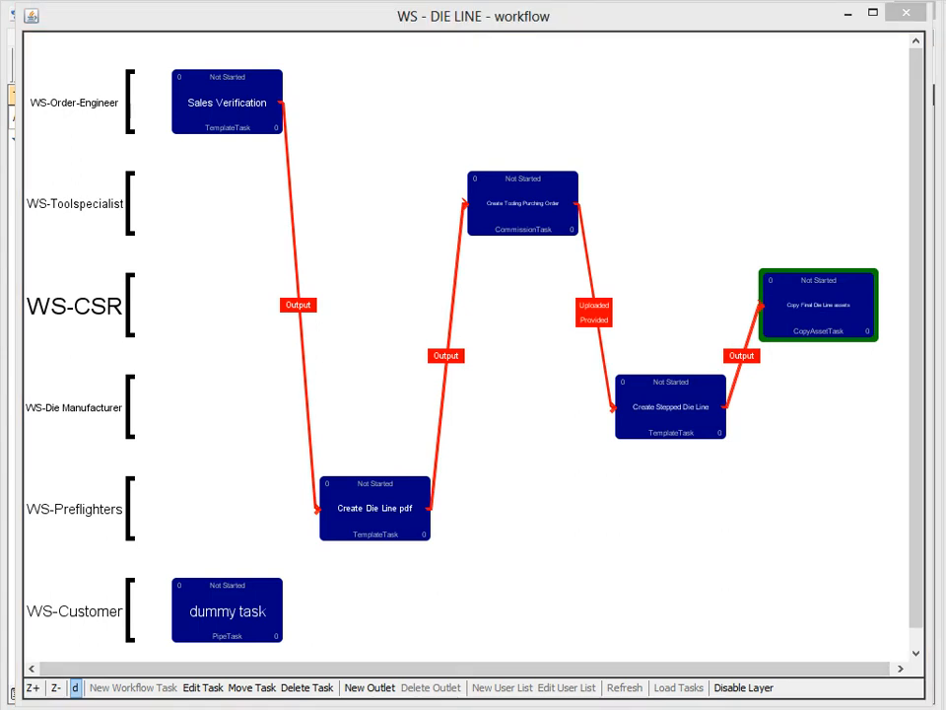
View the graphs of the Approve Die Line pdf, Create Die Line pdf and Create Stepped Die Line sub-templates.
key(alt+Tab)
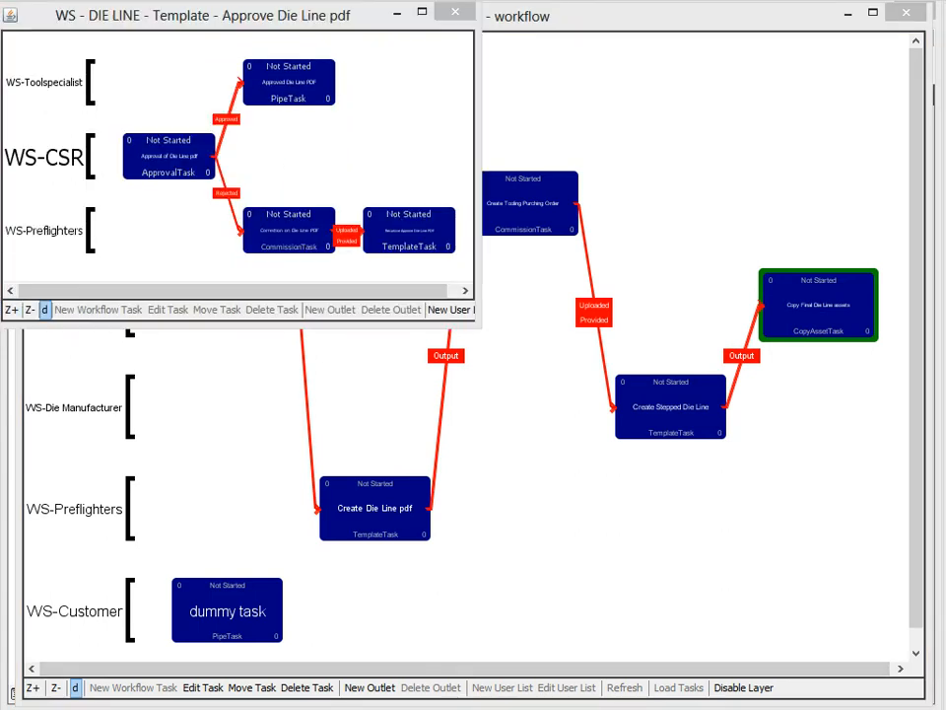
key(alt+Tab)
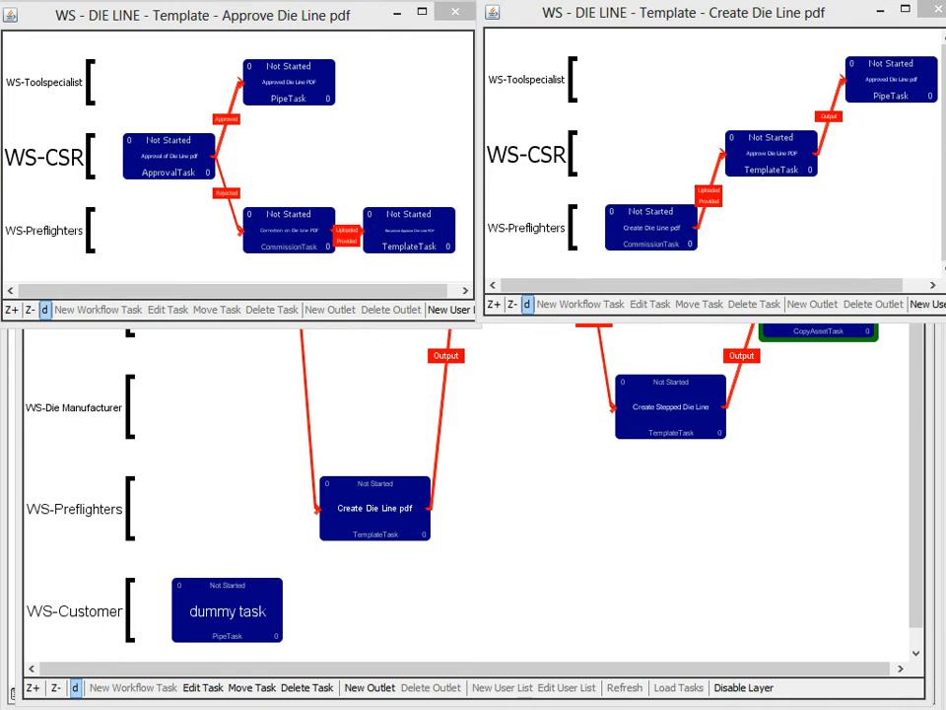
key(alt+Tab)
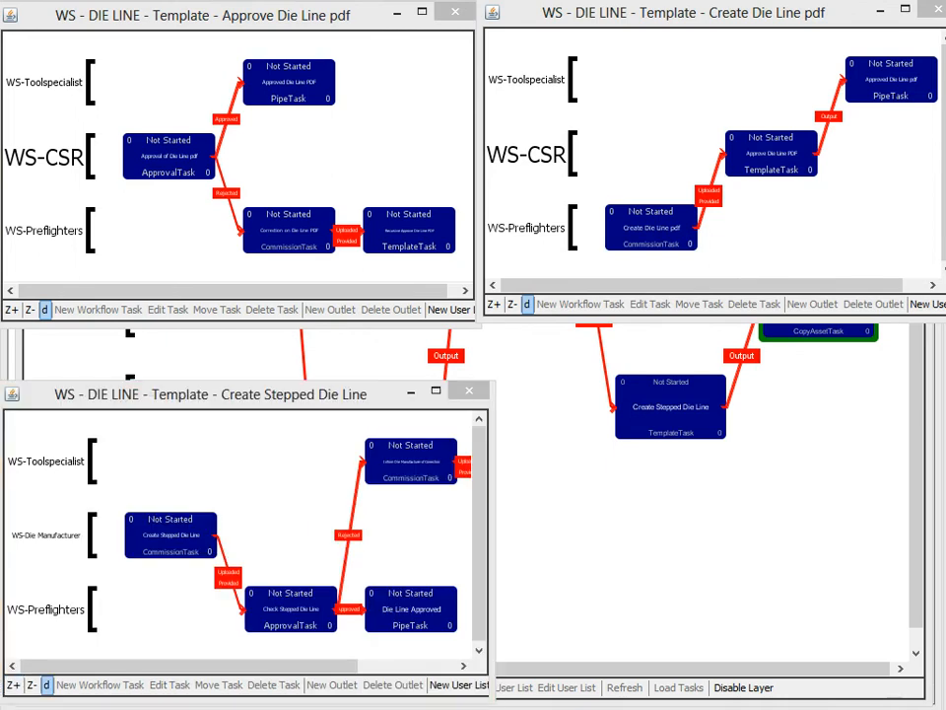
key(alt+Tab)
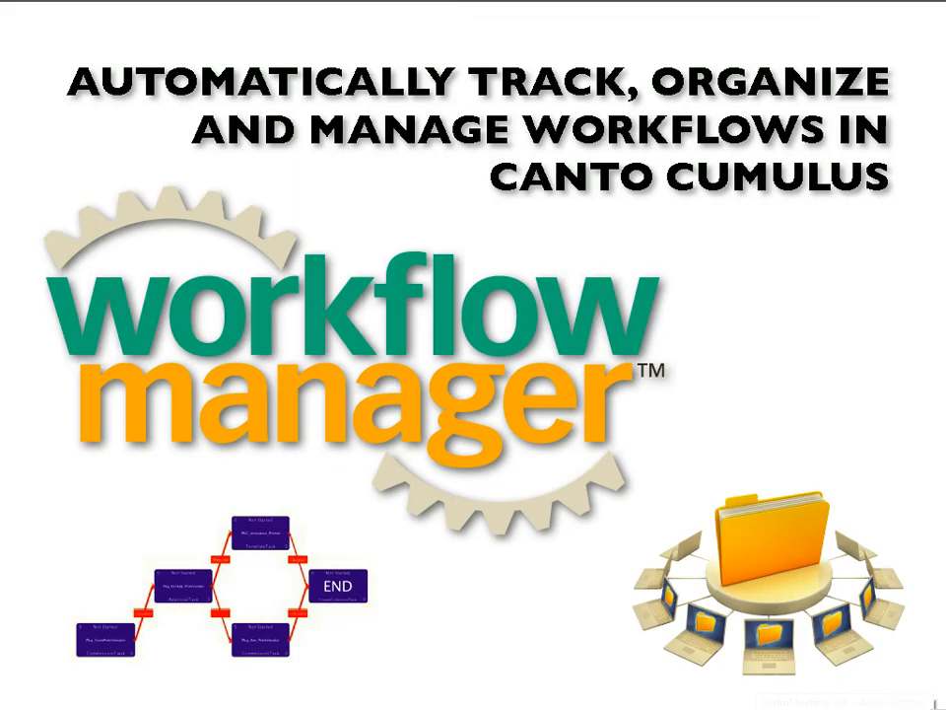
click(729, 411)
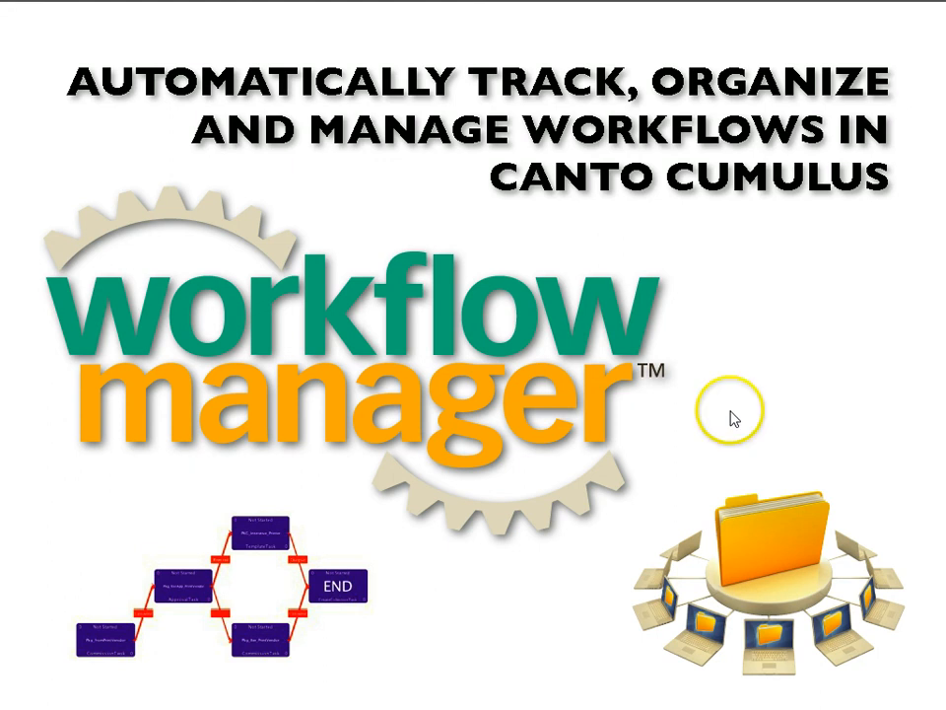